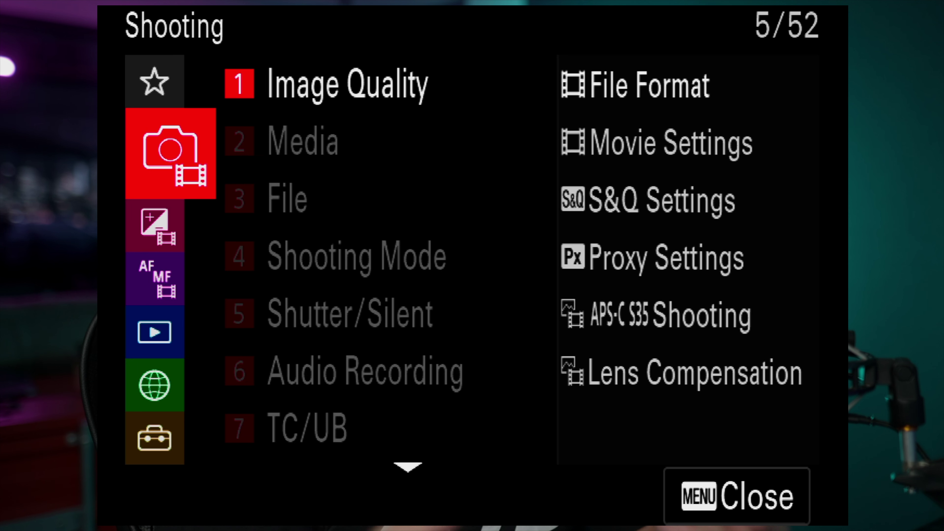
# Open the camera's Proxy Settings page under Shooting > Image Quality, showing Proxy Recording On
pyautogui.press('Down')
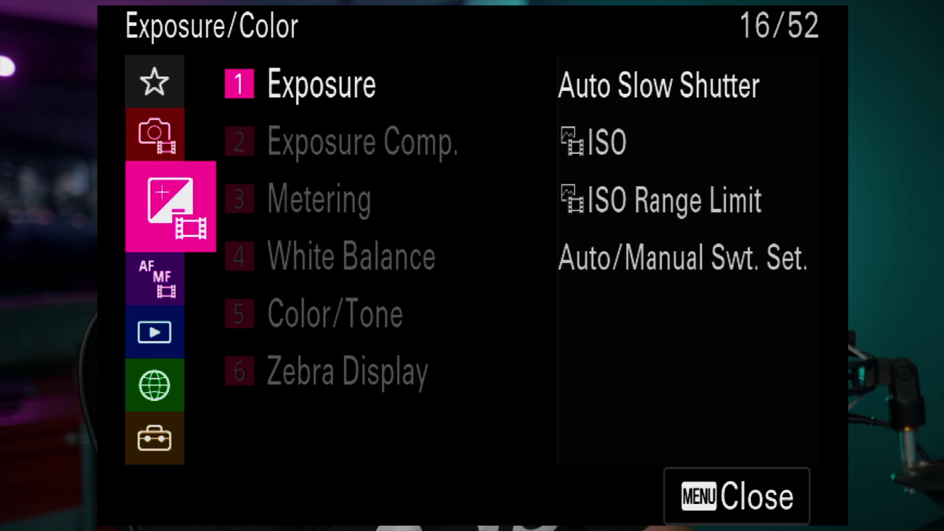
pyautogui.press('Up')
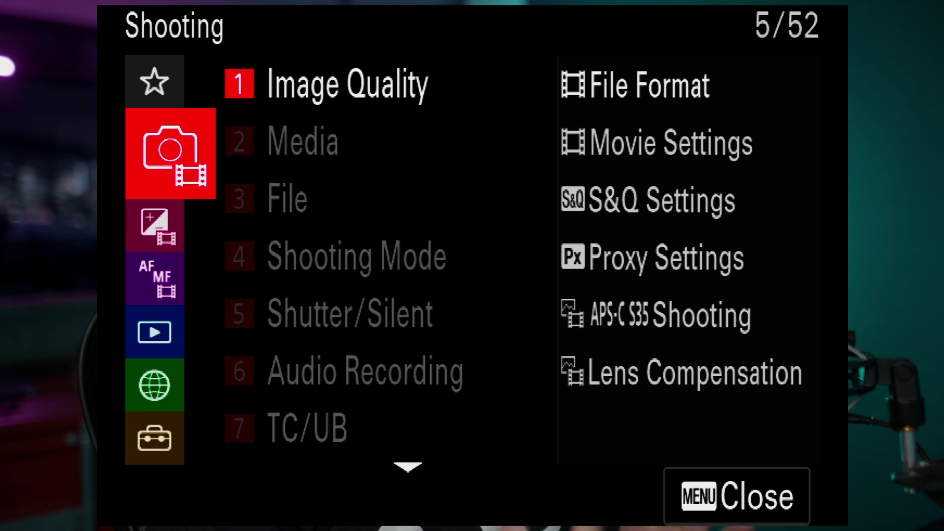
pyautogui.press('Right')
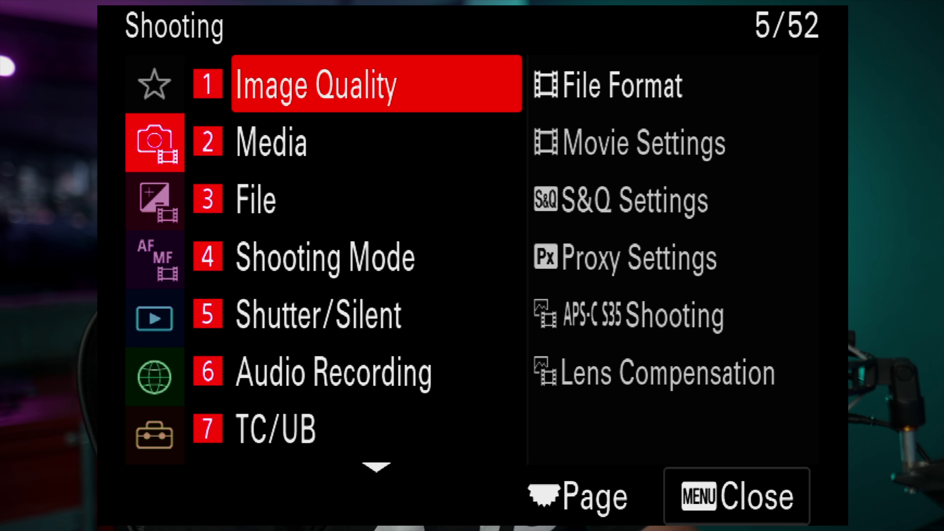
pyautogui.press('Down')
pyautogui.press('Up')
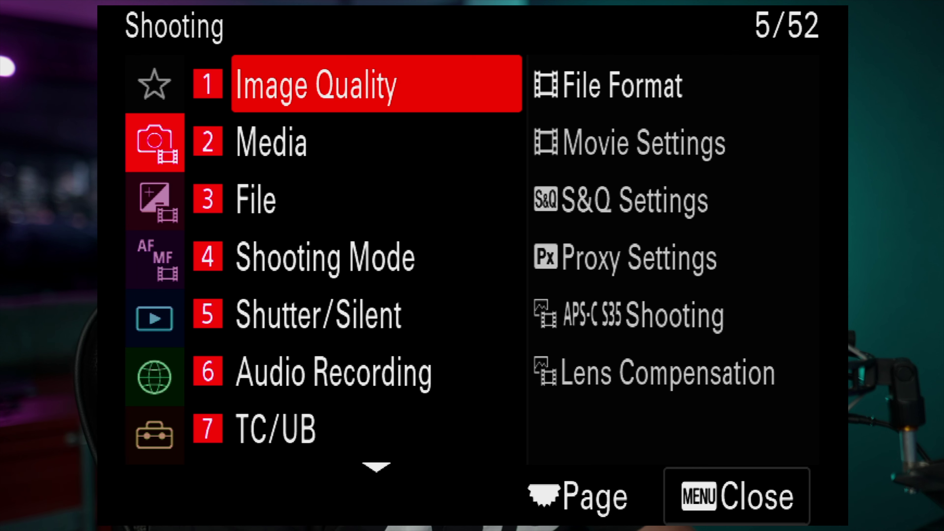
pyautogui.press('Right')
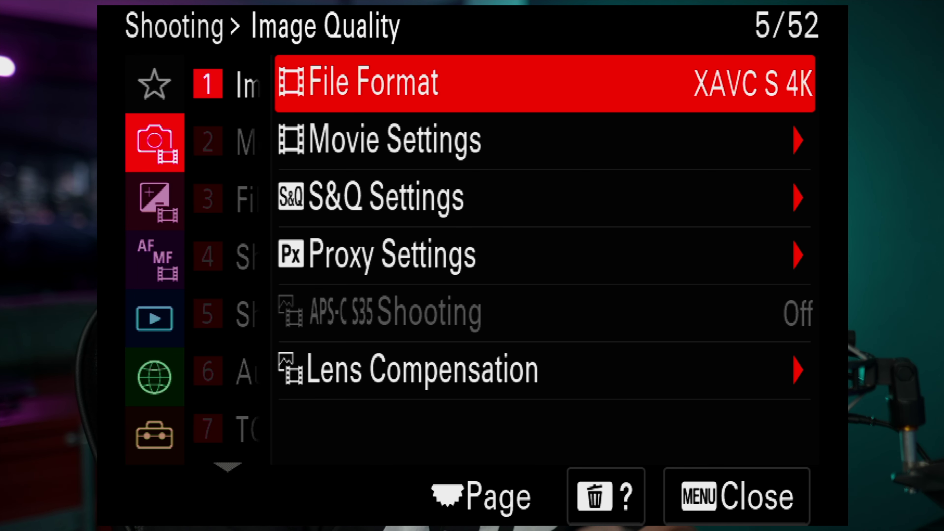
pyautogui.press('Down')
pyautogui.press('Down')
pyautogui.press('Down')
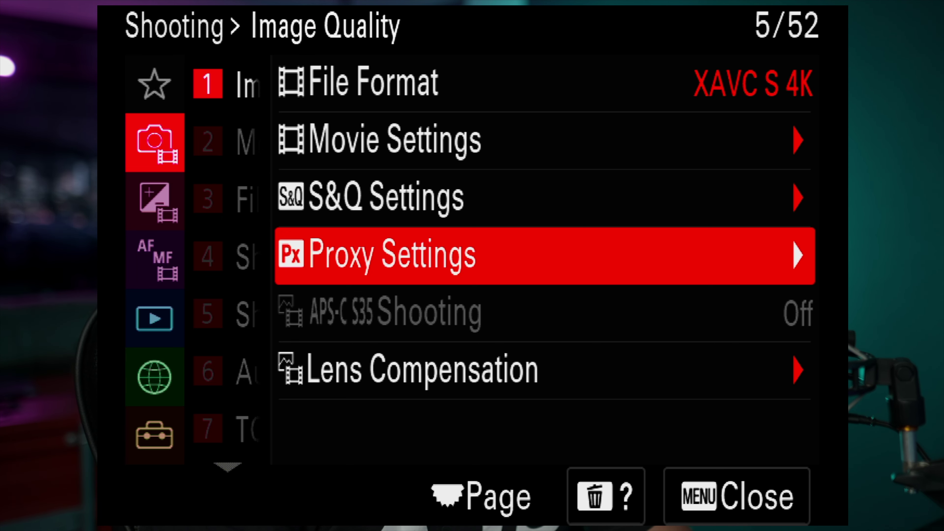
pyautogui.press('Return')
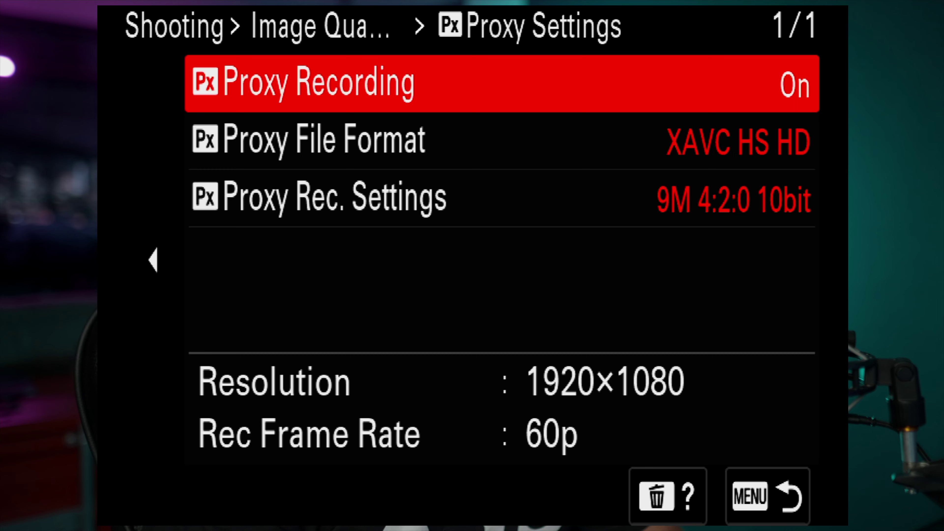
pyautogui.press('Return')
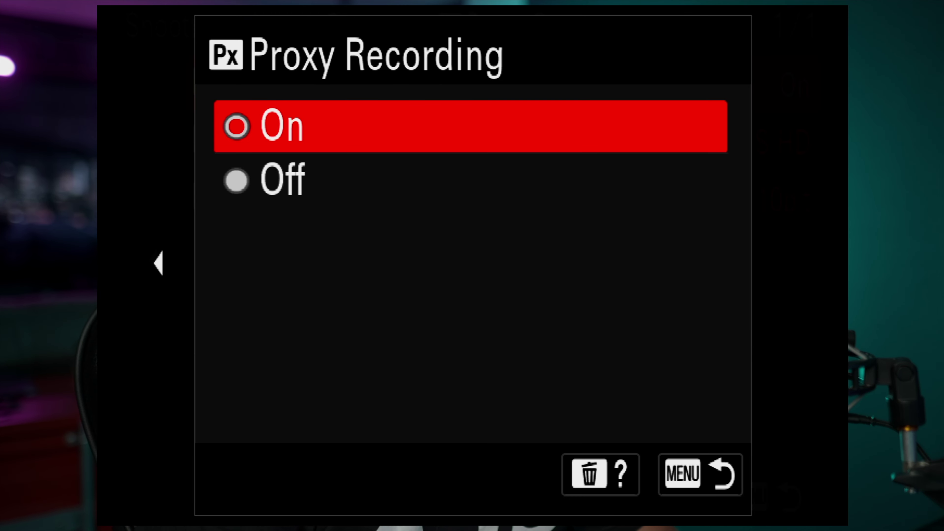
pyautogui.press('Return')
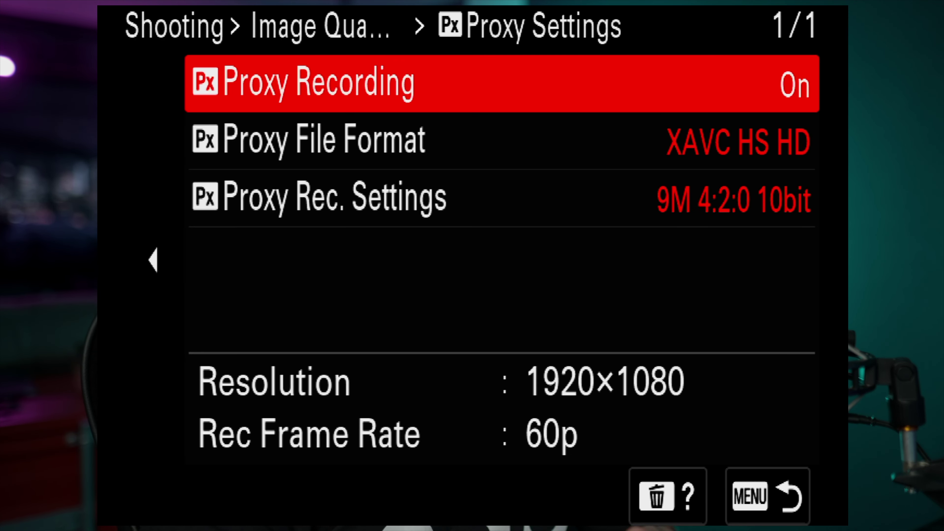
pyautogui.press('Down')
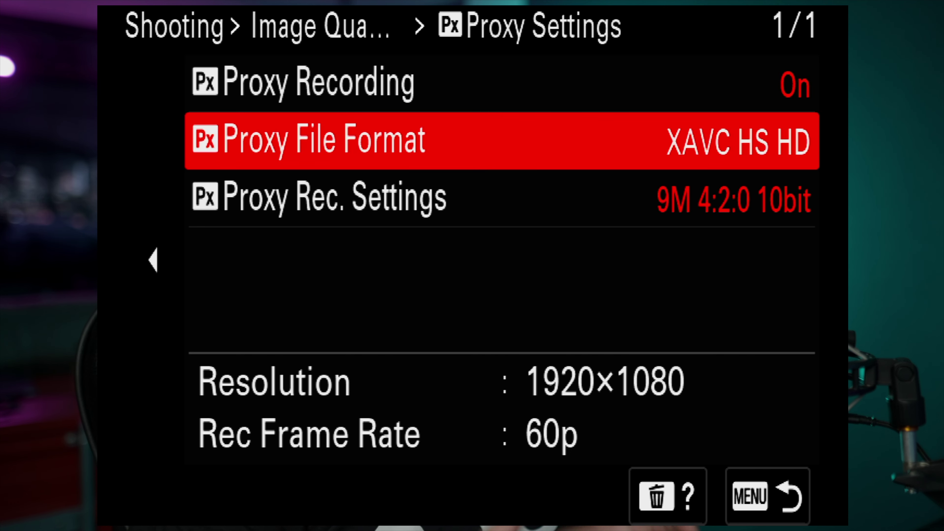
pyautogui.press('Return')
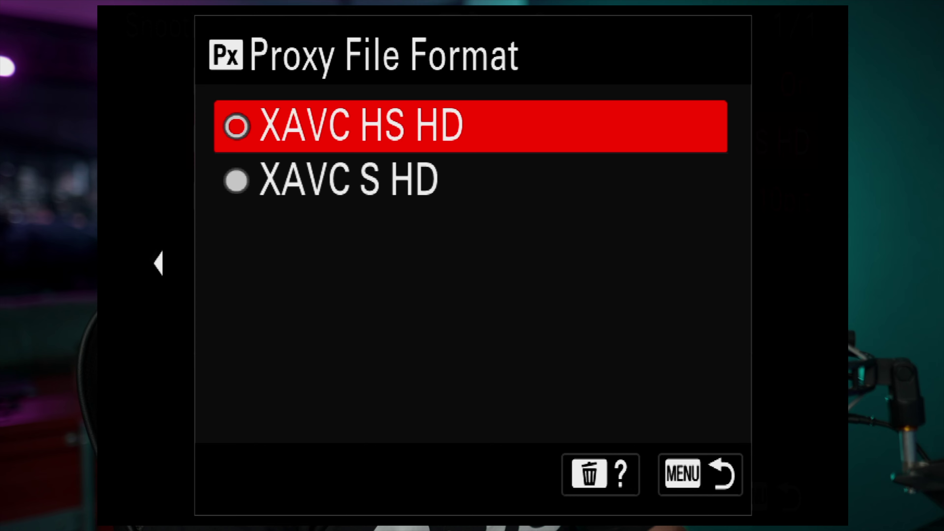
pyautogui.press('Return')
pyautogui.press('Down')
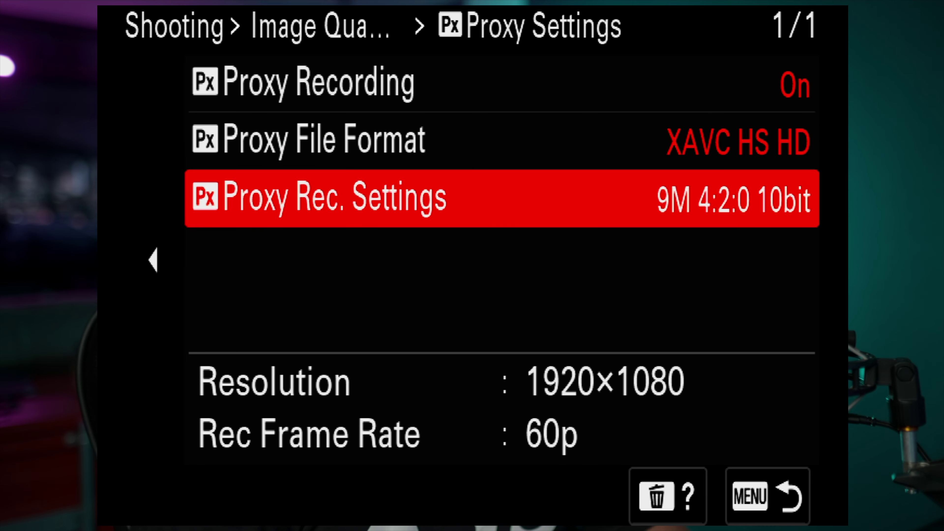
pyautogui.press('Return')
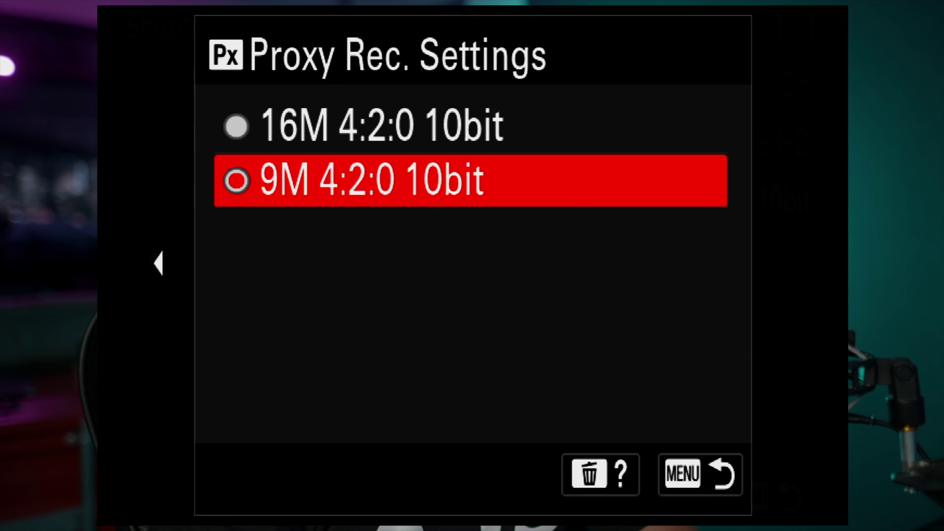
pyautogui.press('Up')
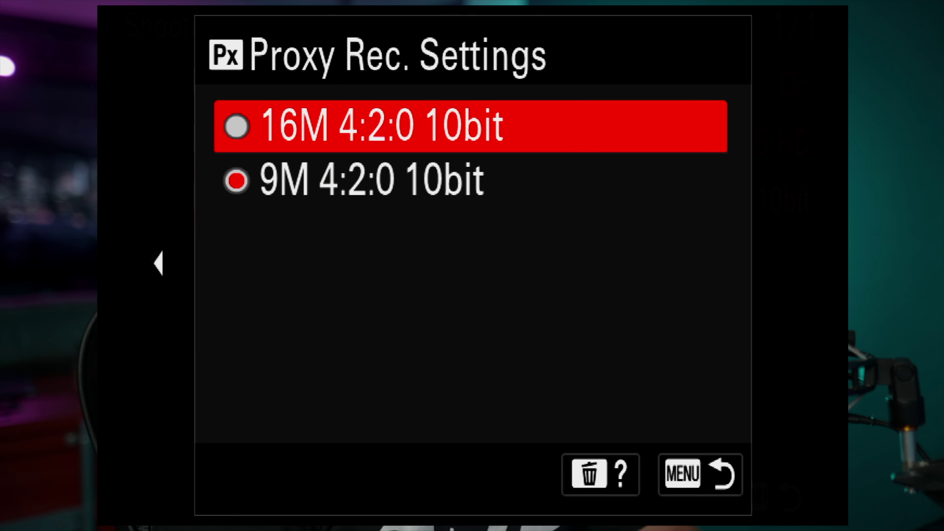
pyautogui.press('Down')
pyautogui.press('Return')
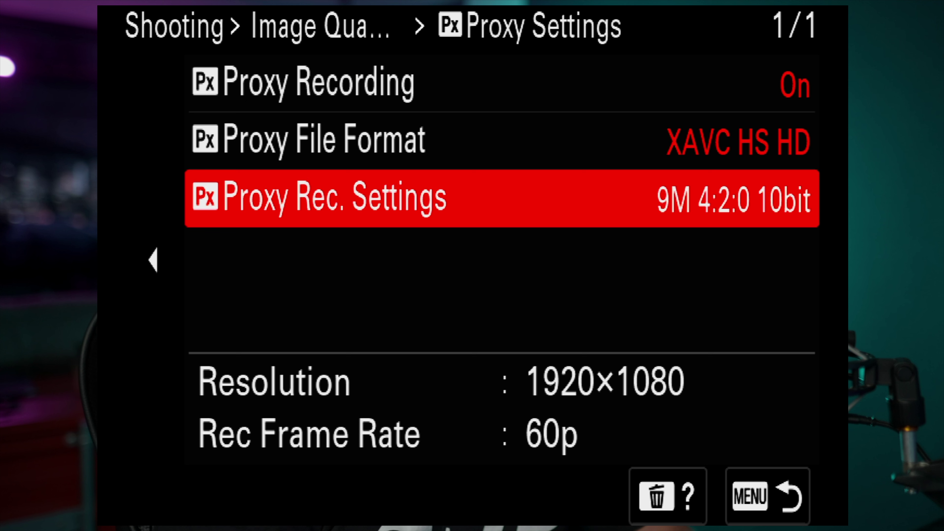
pyautogui.press('Up')
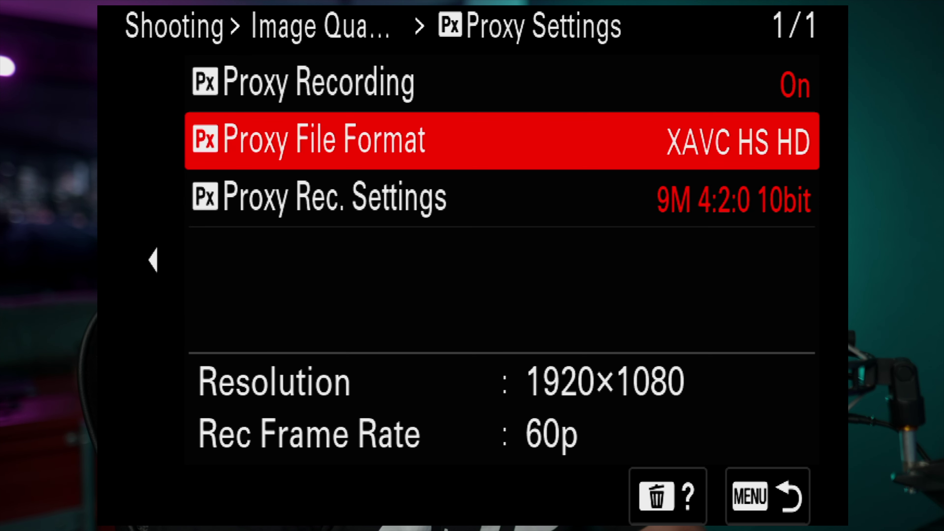
pyautogui.press('Up')
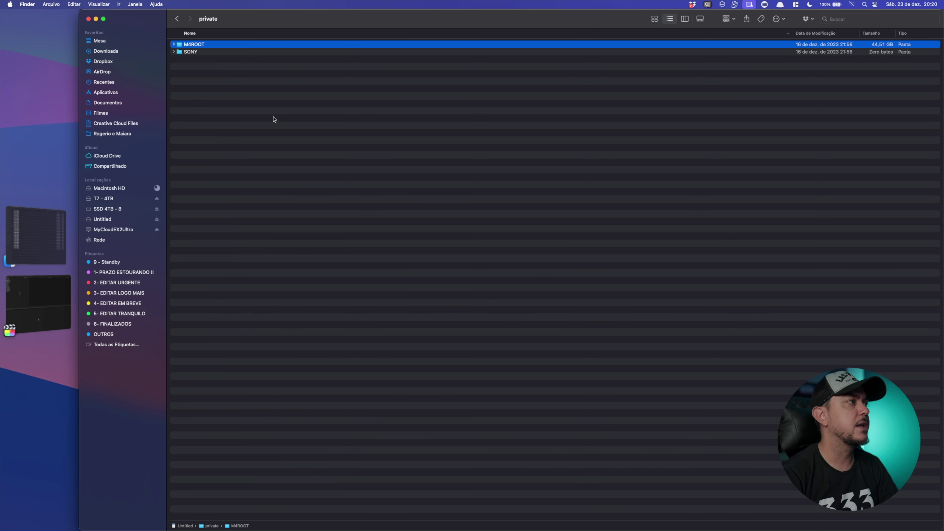
# Go to the Untitled card's top level and open private, then M4ROOT
pyautogui.click(269, 141)
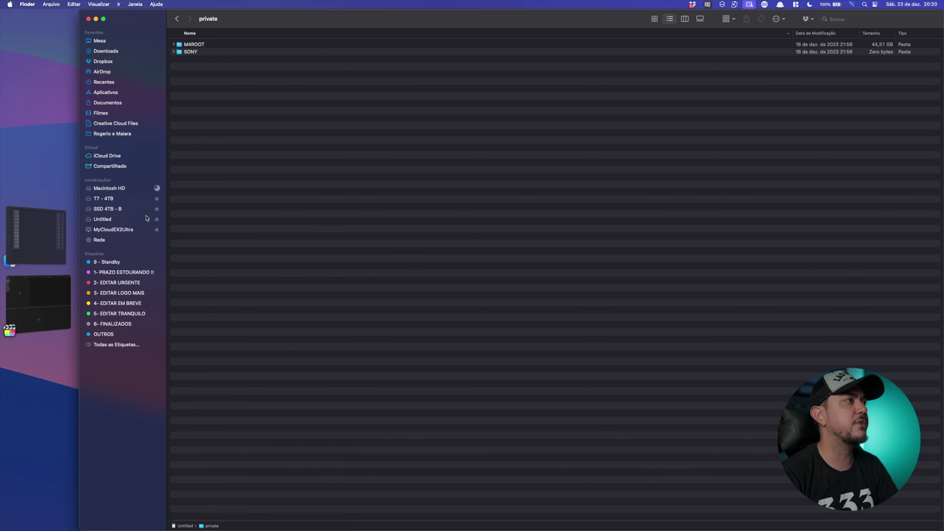
pyautogui.click(120, 220)
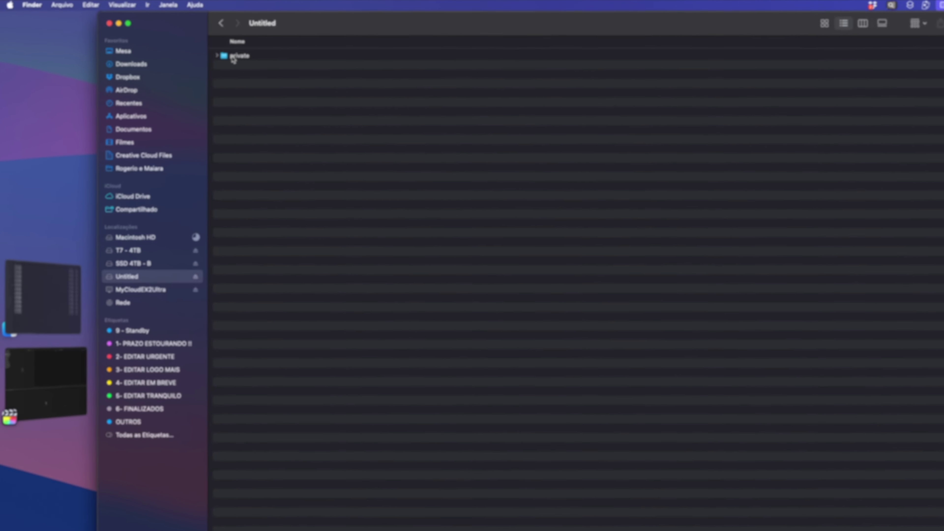
pyautogui.click(188, 45)
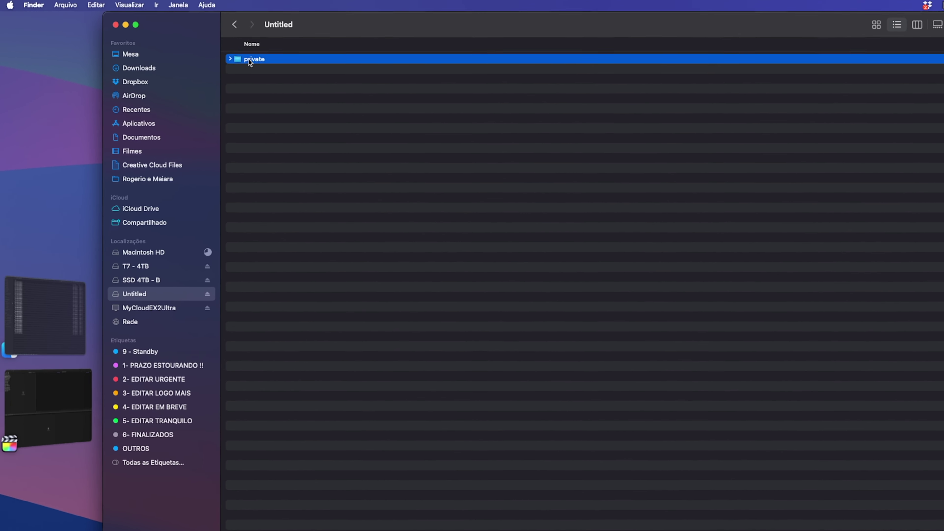
pyautogui.doubleClick(250, 60)
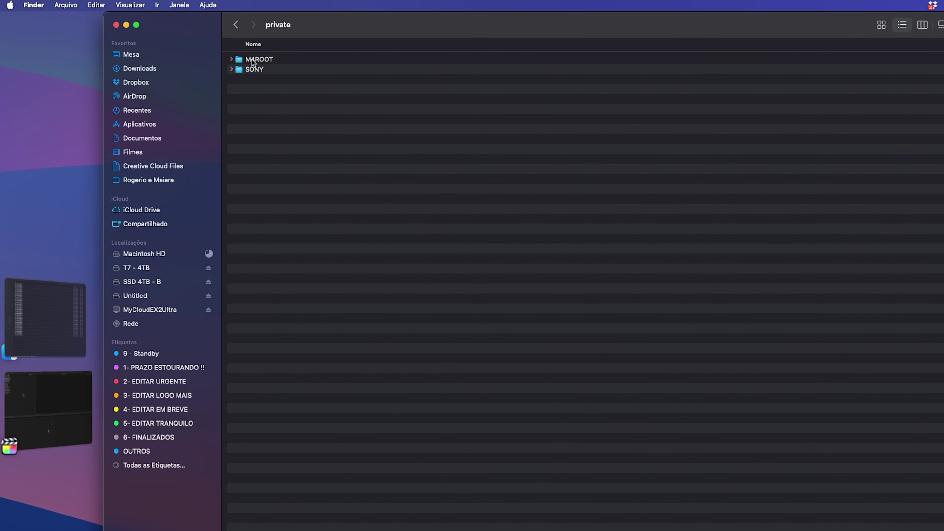
pyautogui.doubleClick(267, 60)
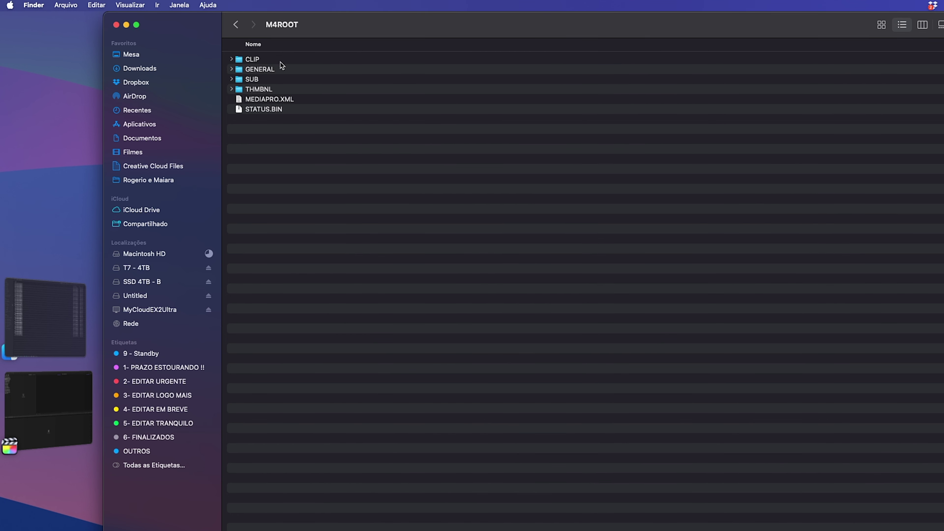
# Peek into the CLIP folder of original clips, then go back and open SUB
pyautogui.click(269, 61)
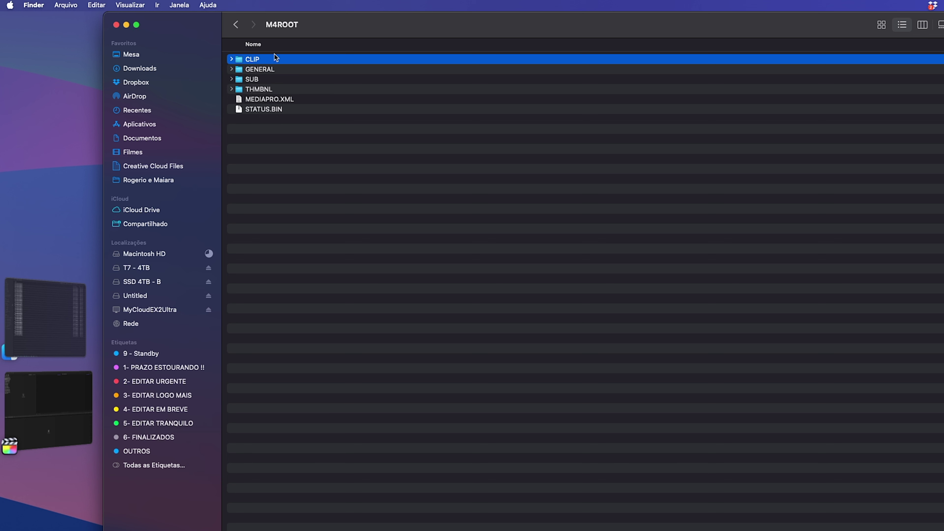
pyautogui.click(267, 79)
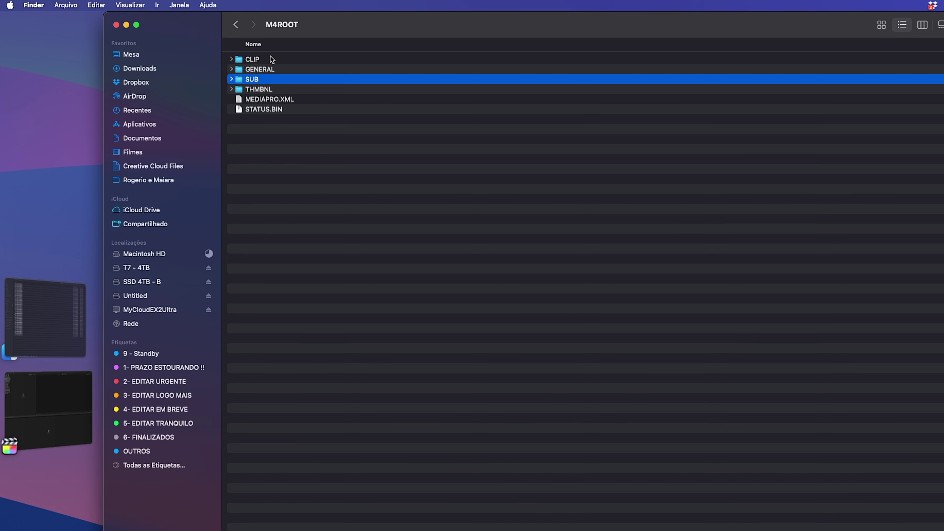
pyautogui.doubleClick(272, 60)
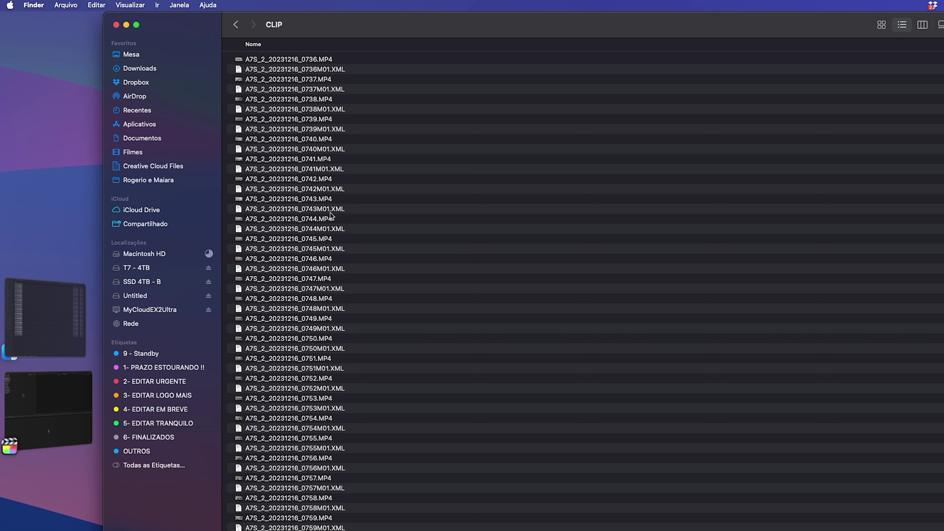
pyautogui.click(375, 296)
pyautogui.press('super+Up')
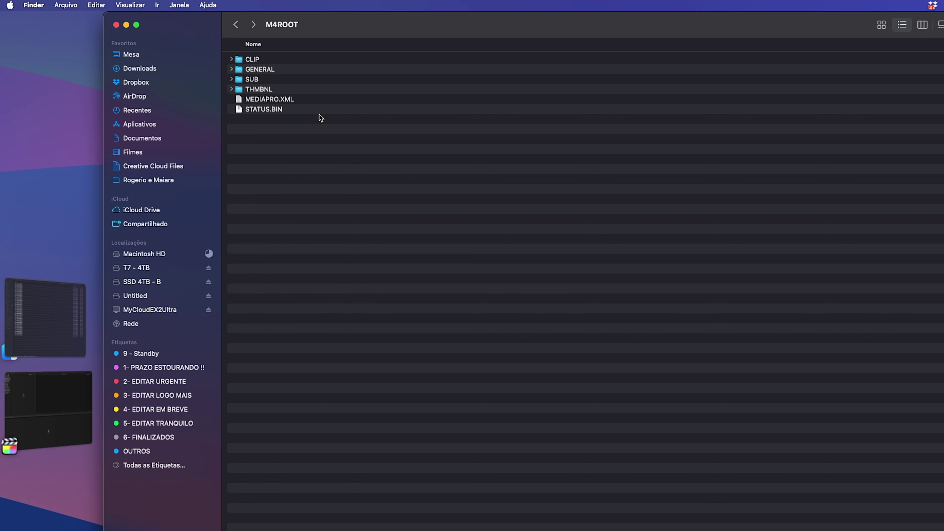
pyautogui.doubleClick(261, 81)
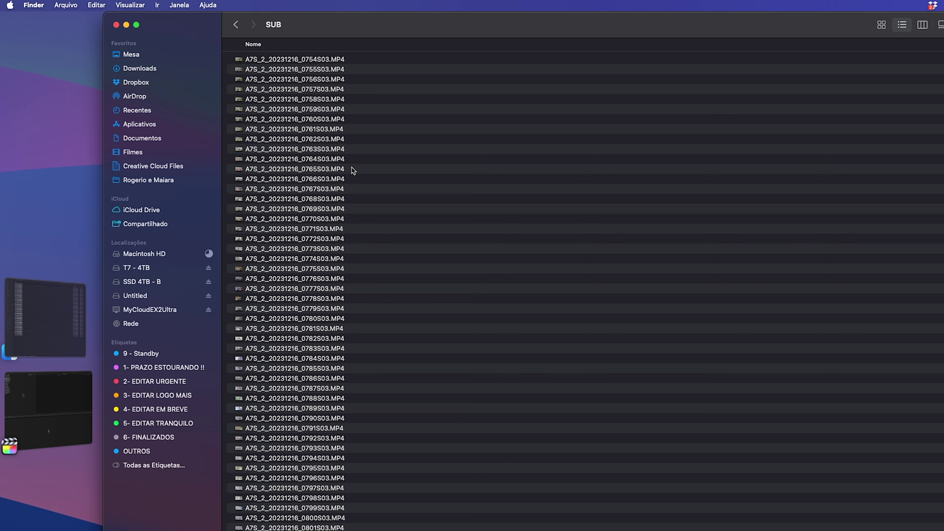
# Check proxy files 0772, 0768 and 0759S03, then return to M4ROOT with CLIP selected
pyautogui.click(372, 239)
pyautogui.click(396, 201)
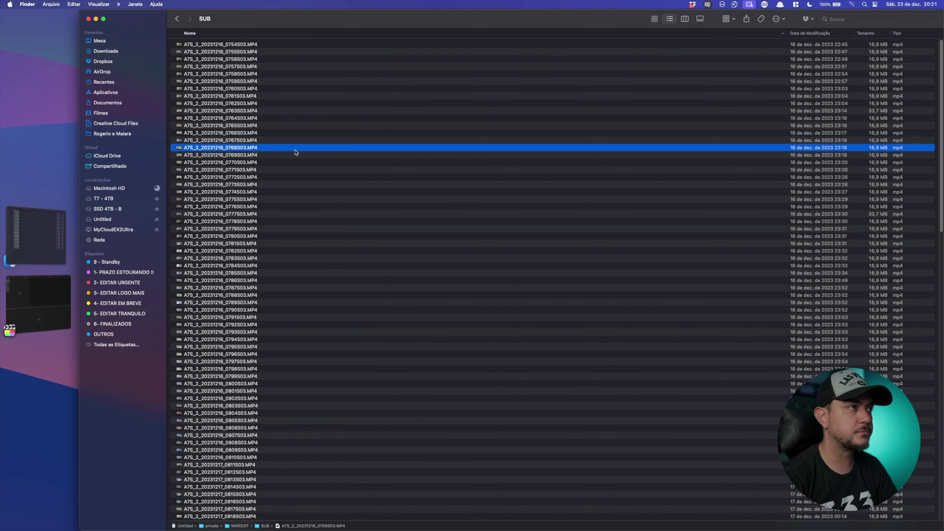
pyautogui.click(285, 82)
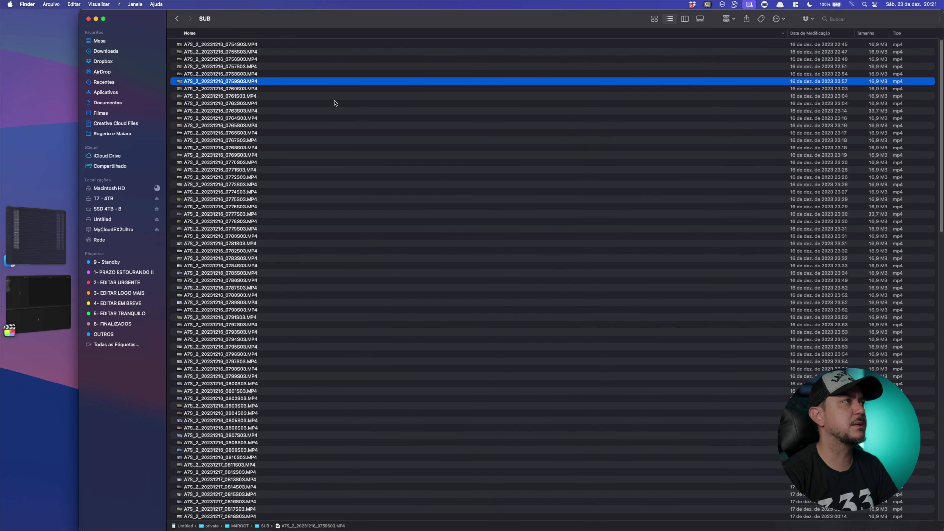
pyautogui.press('super+Up')
pyautogui.click(192, 44)
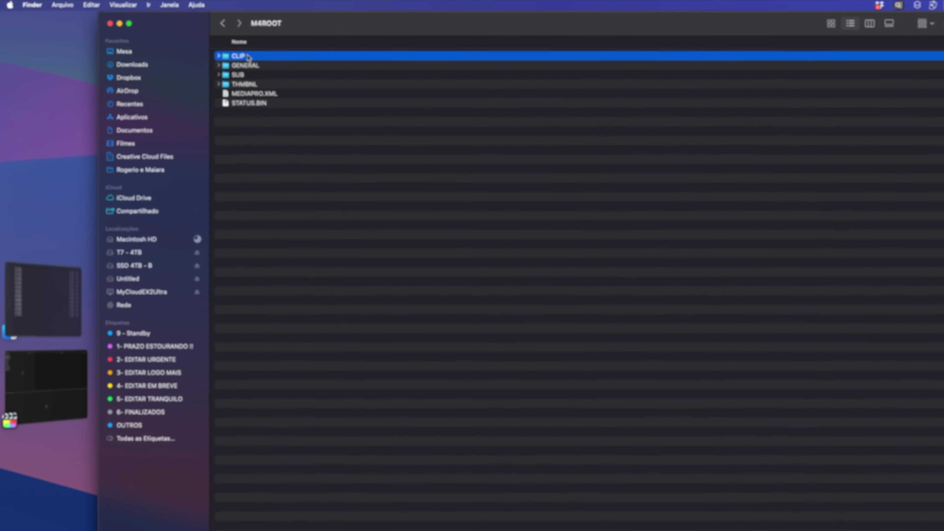
# Move between the Bruto, A7S-2 and A7S-2 - Proxy Sony folders to compare them
pyautogui.doubleClick(249, 57)
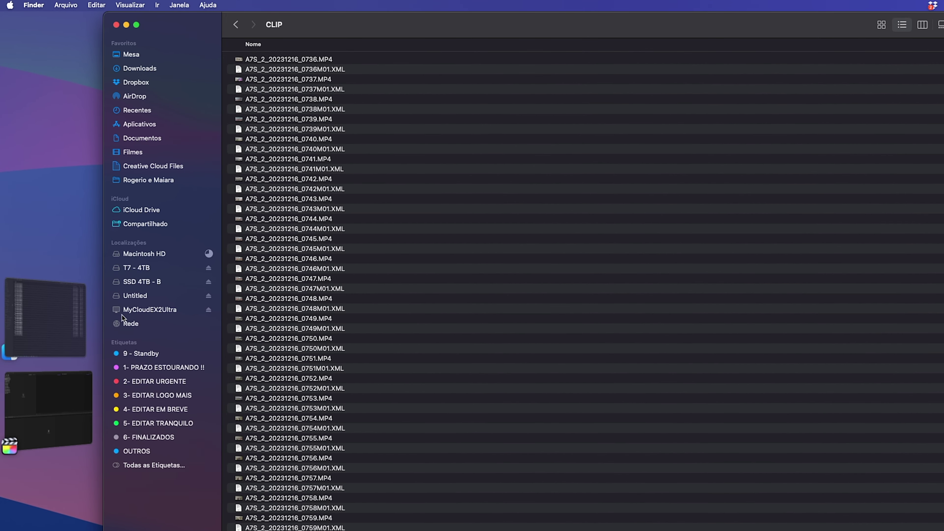
pyautogui.click(70, 316)
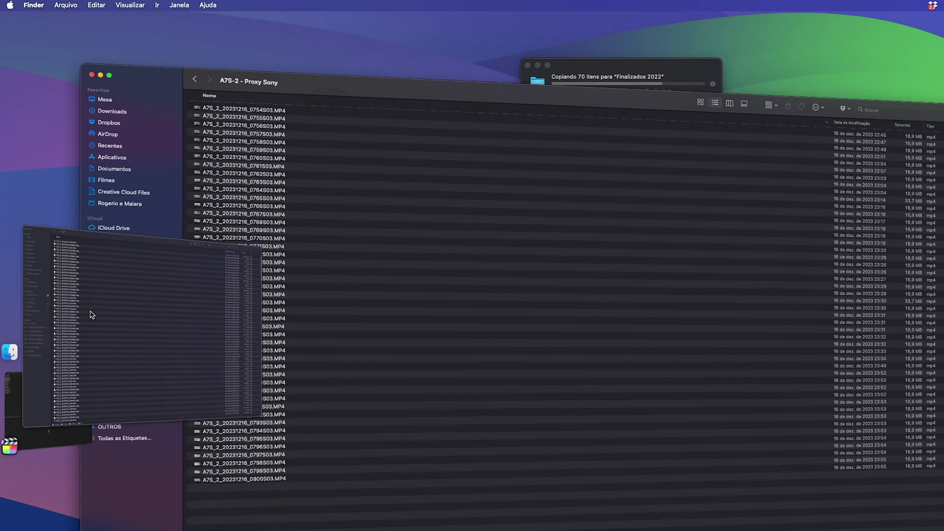
pyautogui.click(345, 140)
pyautogui.press('super+Up')
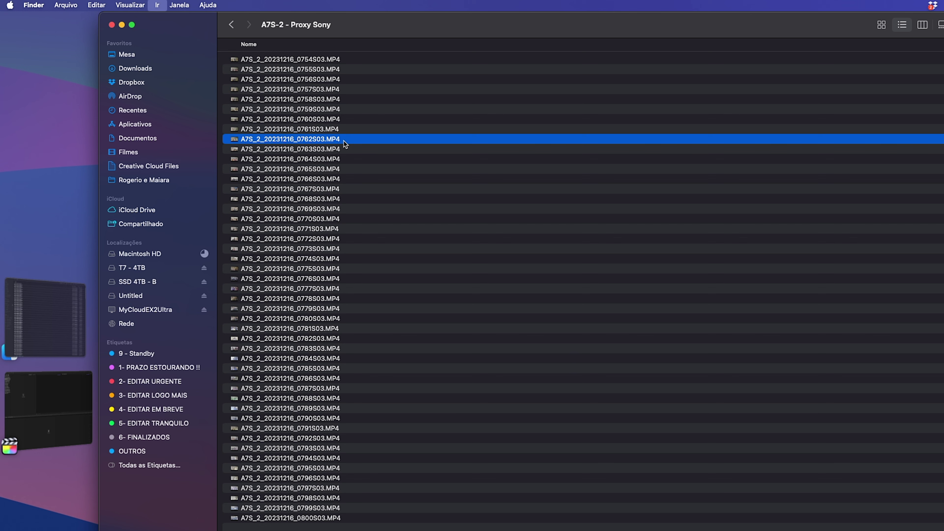
pyautogui.press('Up')
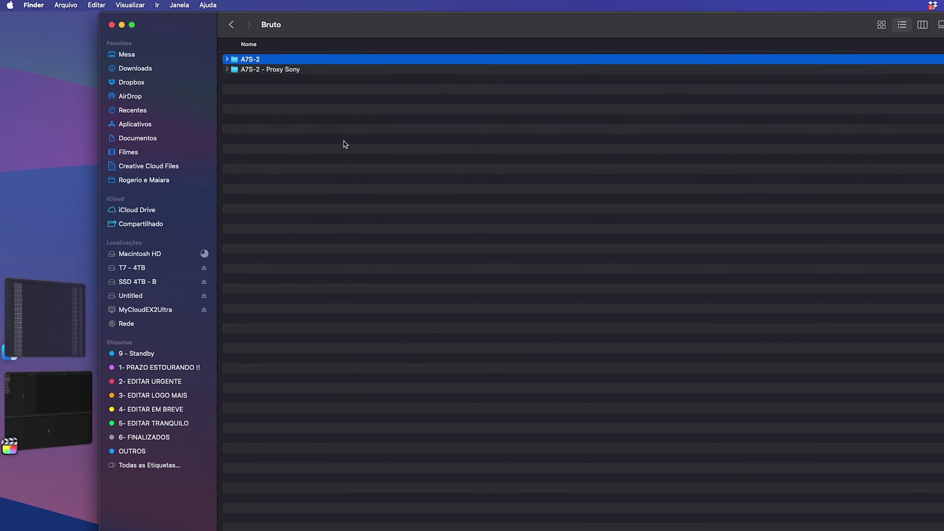
pyautogui.press('super+Down')
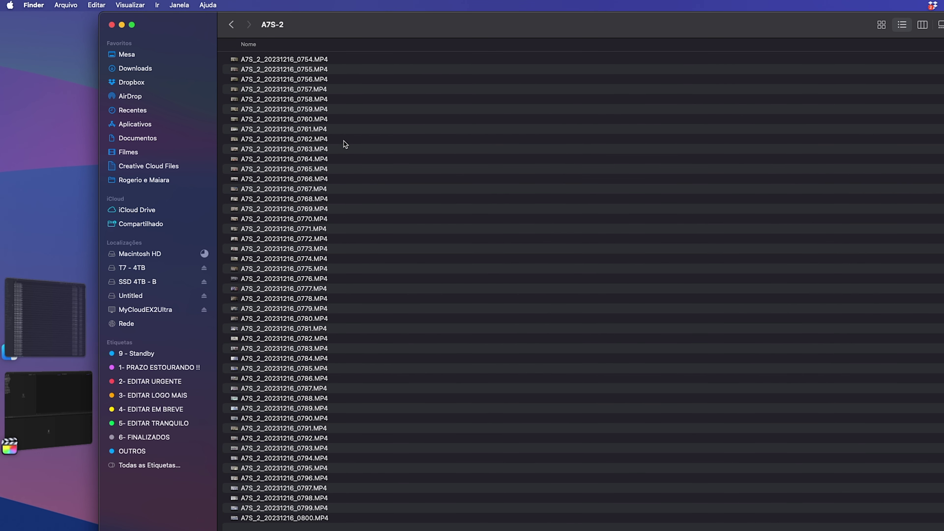
pyautogui.press('super+Up')
pyautogui.press('Down')
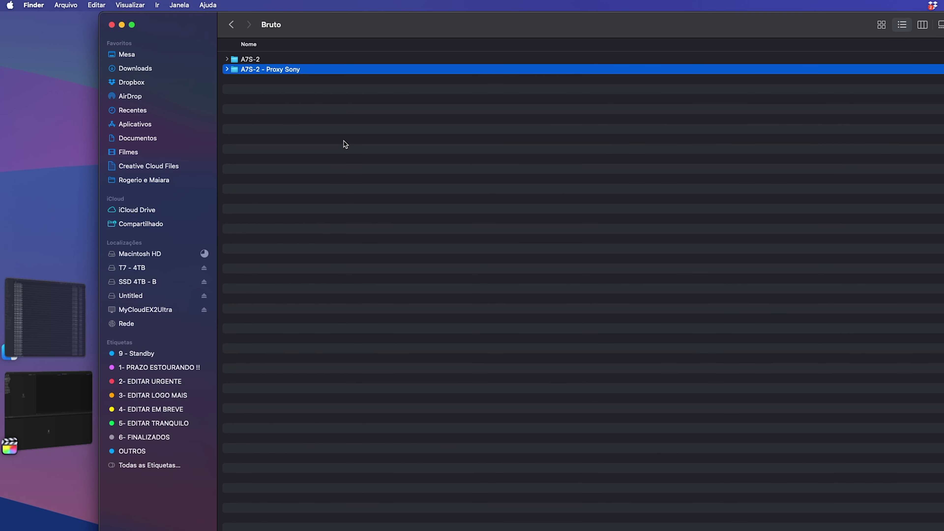
pyautogui.press('super+Down')
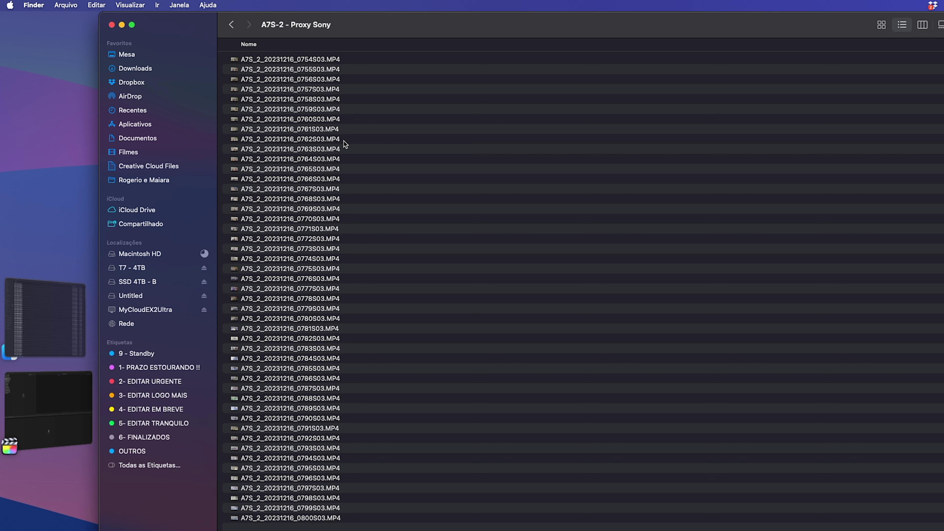
pyautogui.press('super+Up')
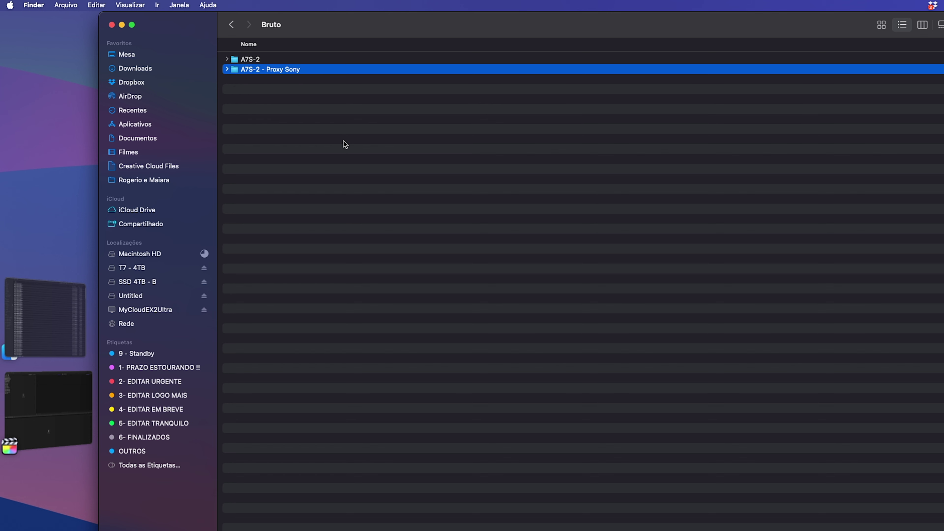
# Expand A7S-2 - Proxy Sony, select all 47 proxies, and show their combined info
pyautogui.click(227, 69)
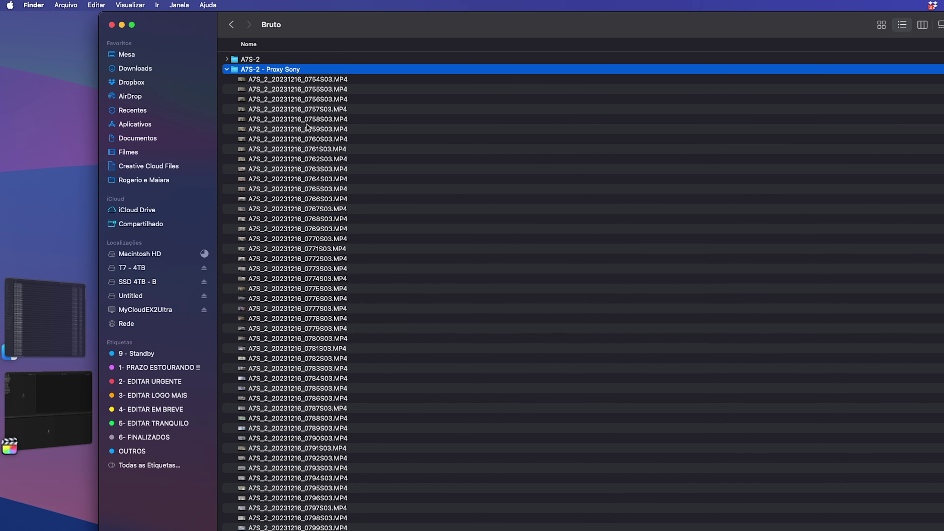
pyautogui.click(308, 79)
pyautogui.keyDown('shift'); pyautogui.click(336, 483); pyautogui.keyUp('shift')
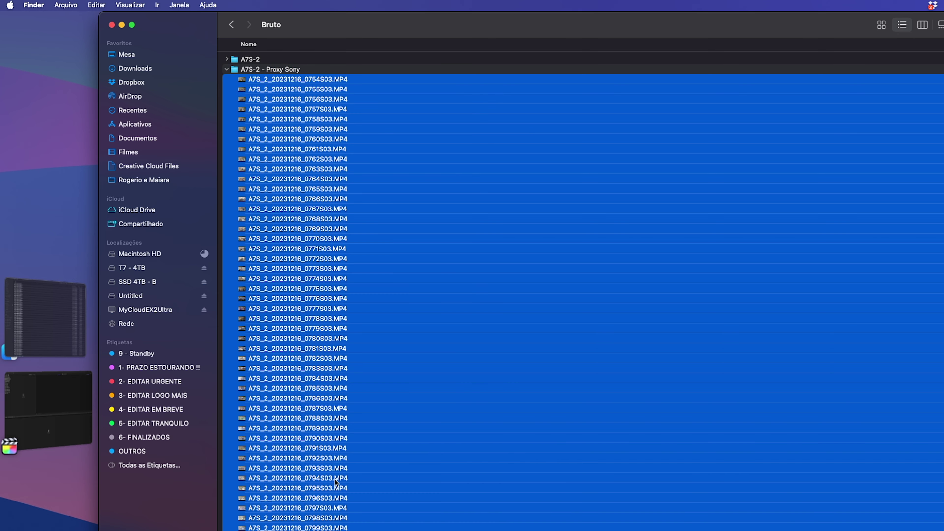
pyautogui.press('super+alt+i')
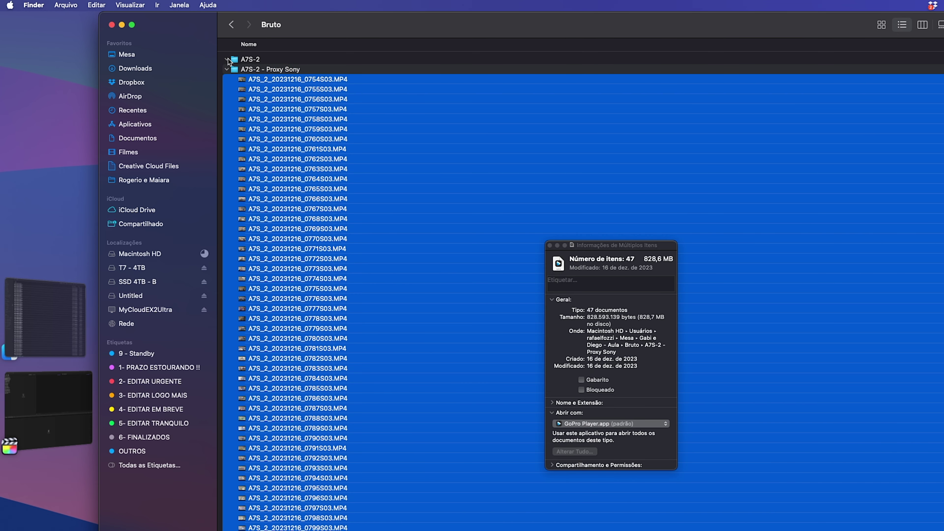
# Select all 47 original clips (6.75 GB), then all 47 proxies (828.6 MB)
pyautogui.click(227, 59)
pyautogui.click(251, 70)
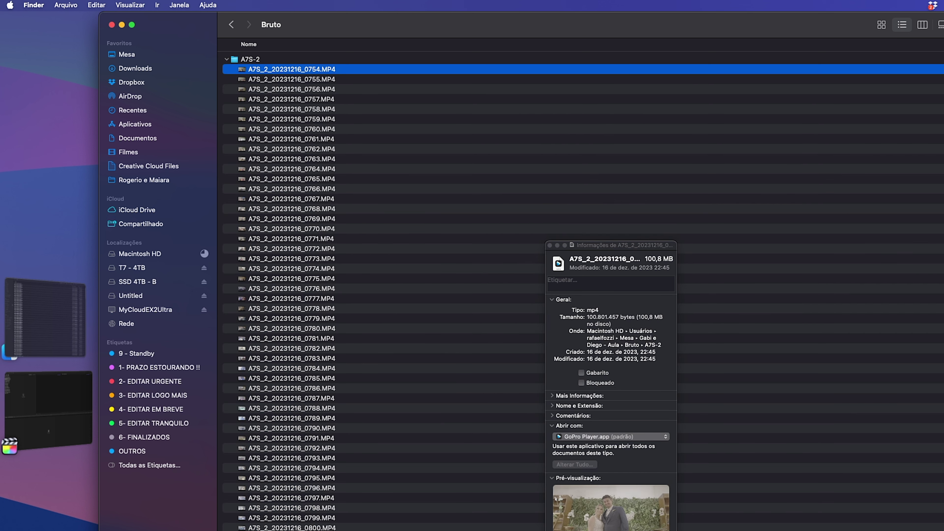
pyautogui.press('super+a')
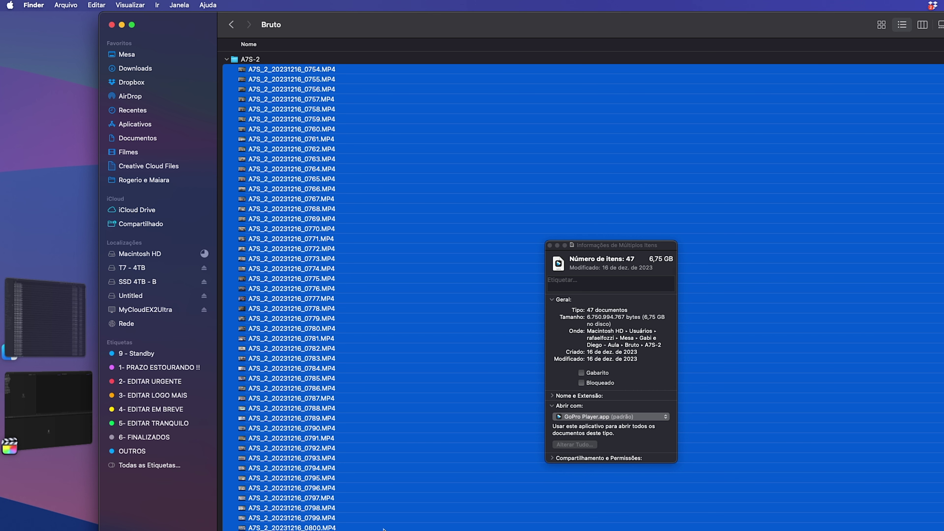
pyautogui.press('Down')
pyautogui.scroll(-5, 383, 261)
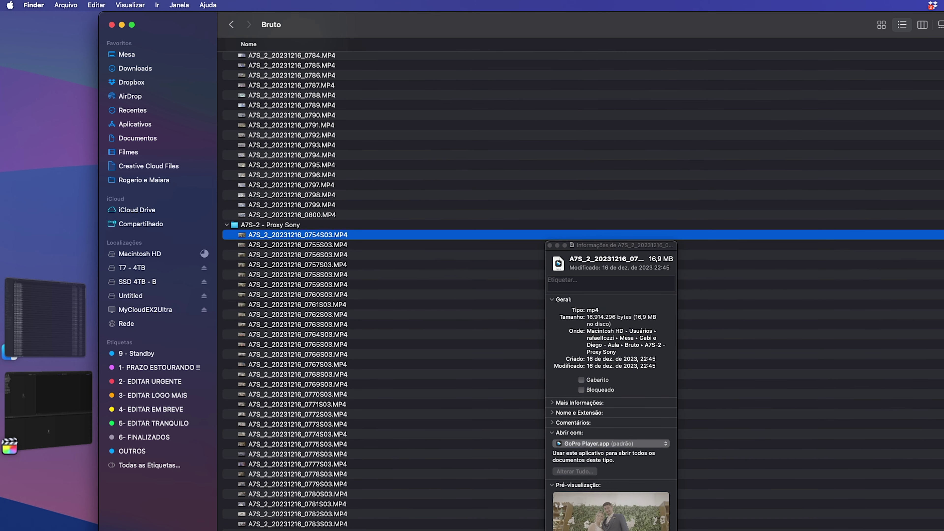
pyautogui.hotkey('shift', 'alt', 'Down')
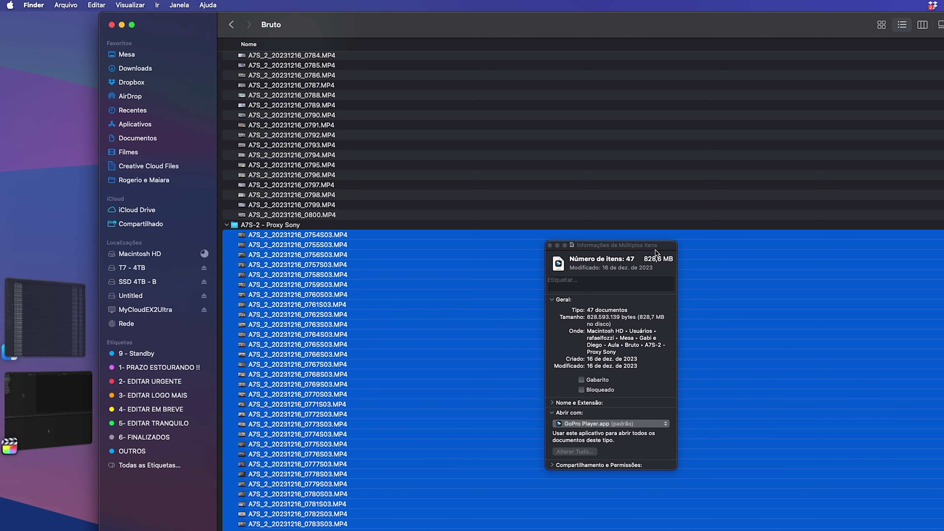
# Close the info window, collapse both folders, and re-expand A7S-2 with 0754.MP4 selected
pyautogui.press('super+alt+i')
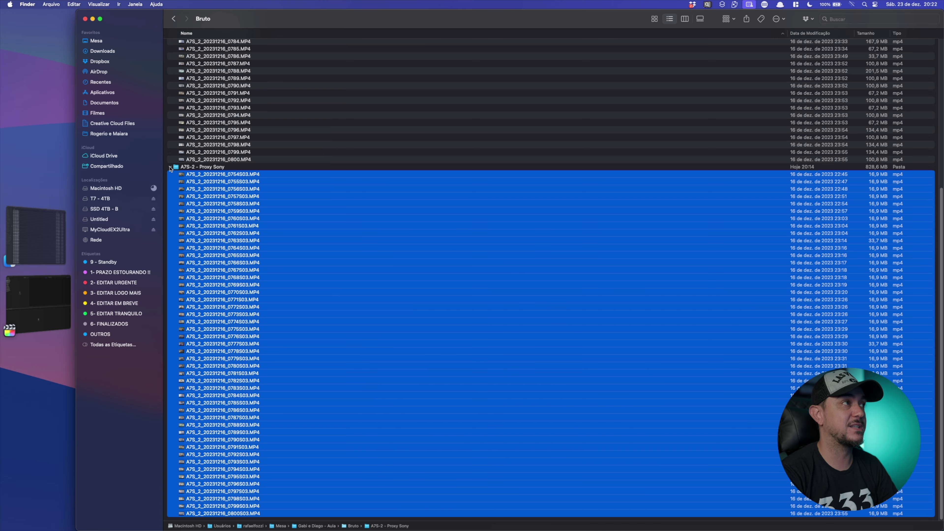
pyautogui.click(170, 166)
pyautogui.click(170, 45)
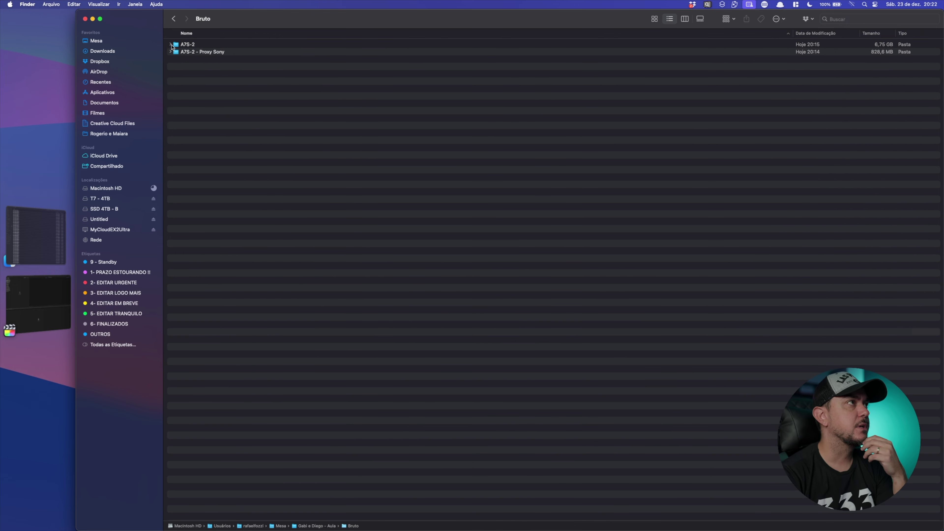
pyautogui.click(170, 45)
pyautogui.click(212, 52)
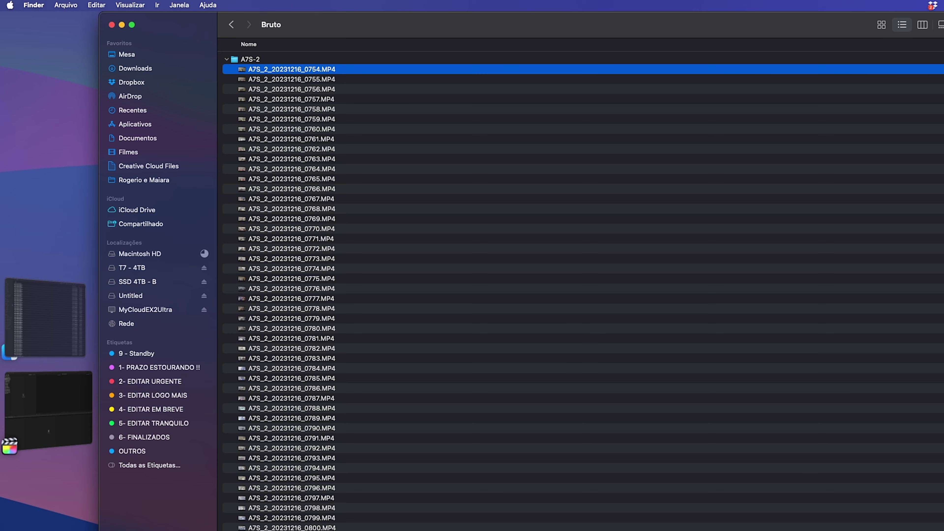
# Select all 47 proxies in A7S-2 - Proxy Sony, from 0754S03.MP4 to the last
pyautogui.scroll(-5, 333, 471)
pyautogui.click(327, 389)
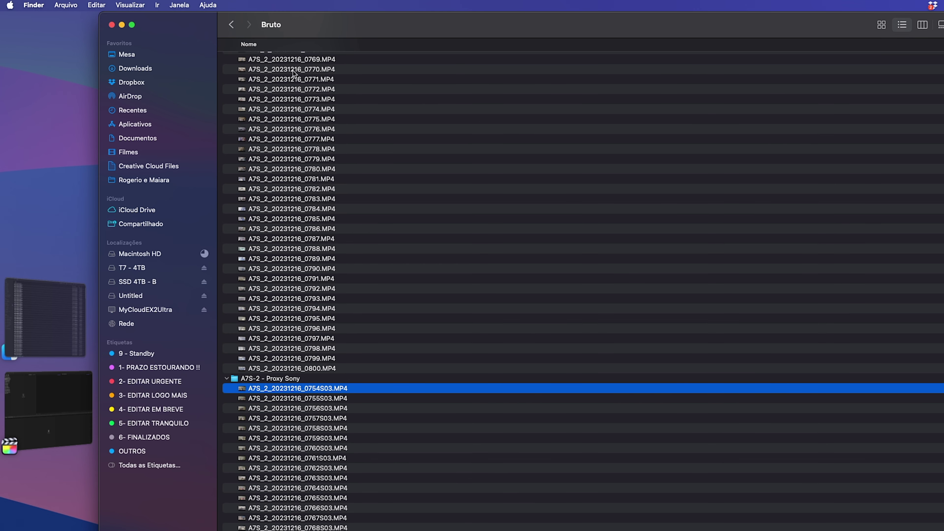
pyautogui.scroll(5, 318, 111)
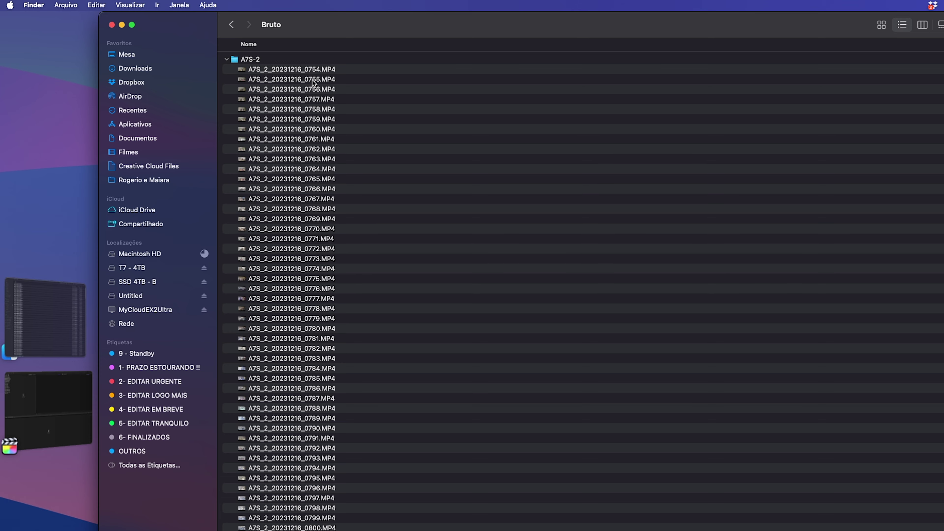
pyautogui.scroll(-5, 322, 318)
pyautogui.click(321, 385)
pyautogui.scroll(-5, 345, 398)
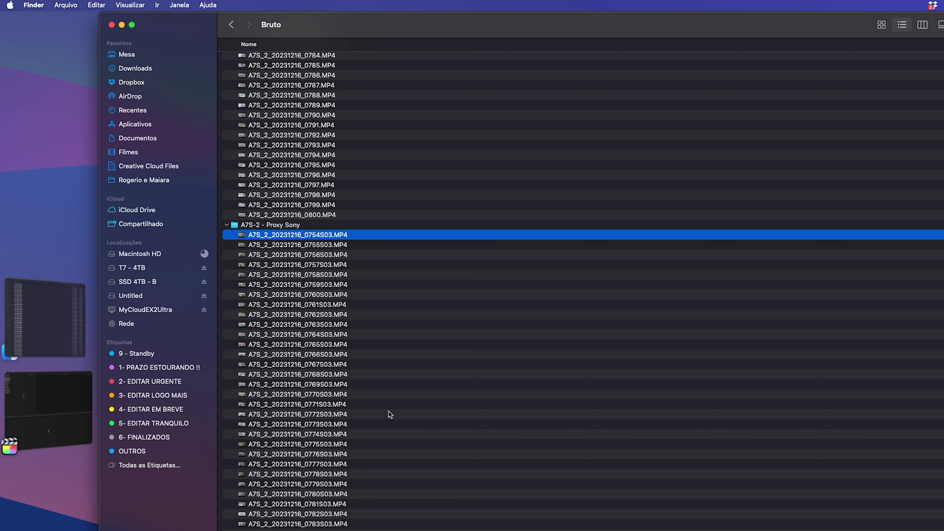
pyautogui.click(363, 317)
pyautogui.click(355, 235)
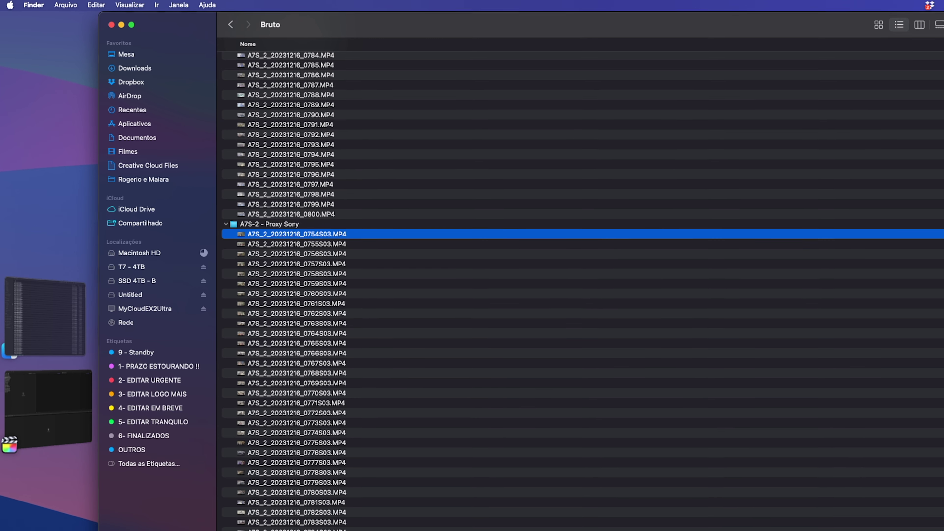
pyautogui.keyDown('shift'); pyautogui.click(344, 475); pyautogui.keyUp('shift')
# Batch-rename the 47 proxies, replacing 'S03' with nothing to match the original names
pyautogui.rightClick(247, 289)
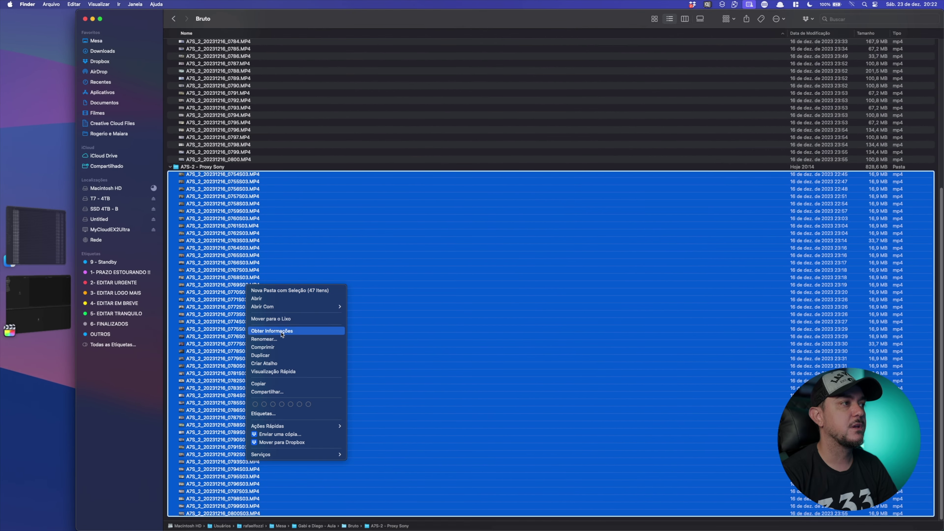
pyautogui.click(264, 339)
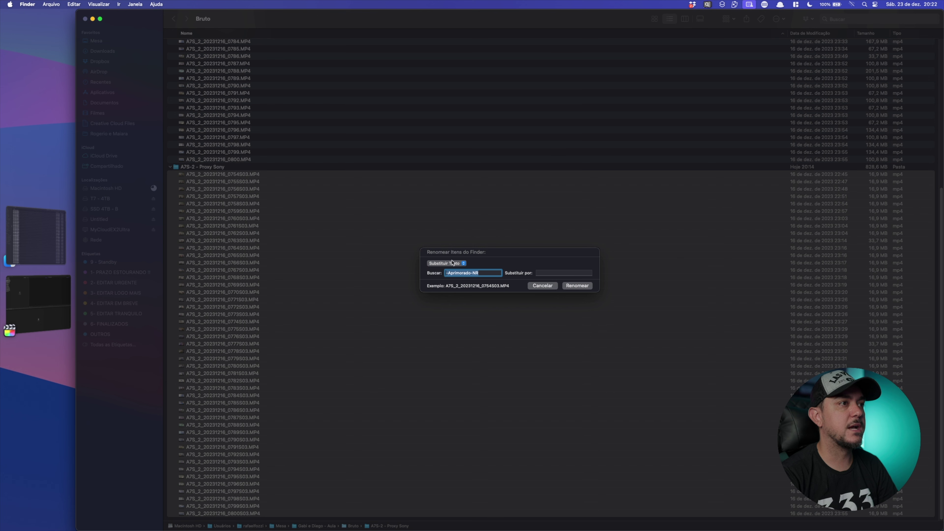
pyautogui.click(464, 264)
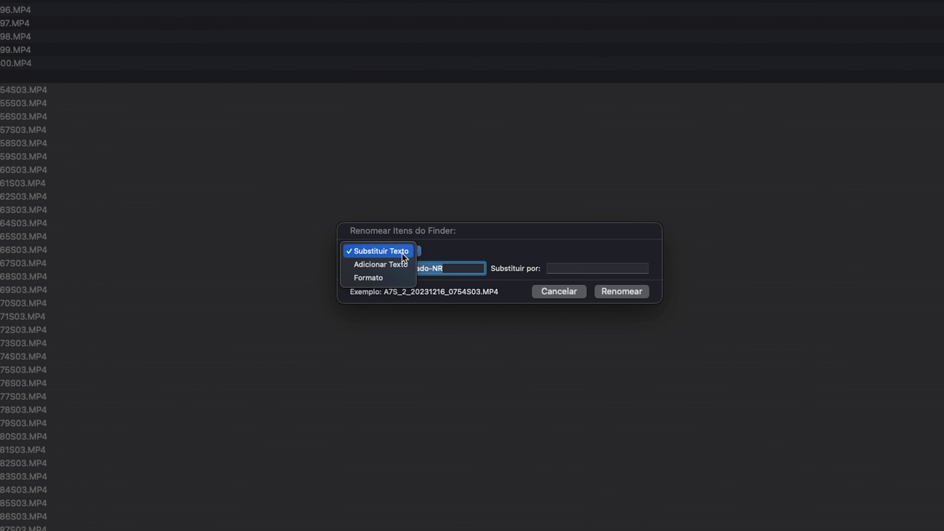
pyautogui.click(401, 251)
pyautogui.moveTo(458, 268); pyautogui.dragTo(346, 263)
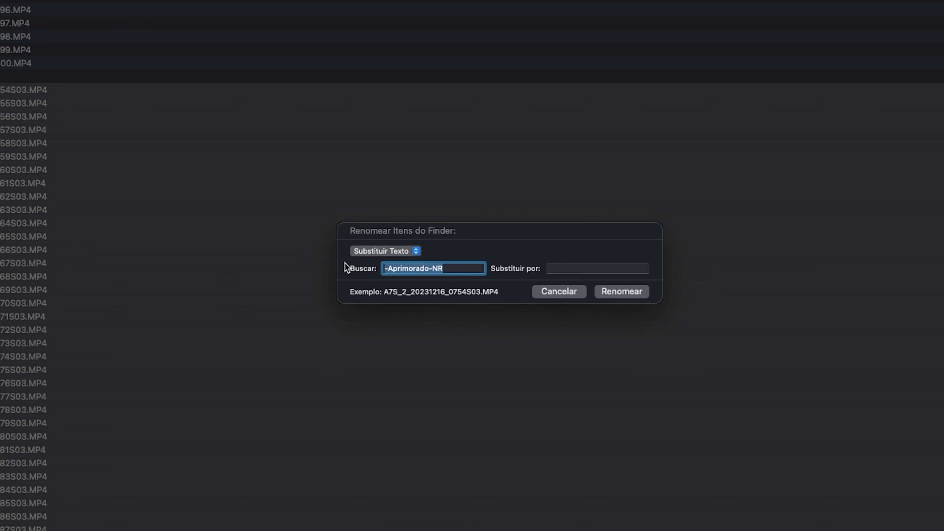
pyautogui.press('BackSpace')
pyautogui.write('S03')
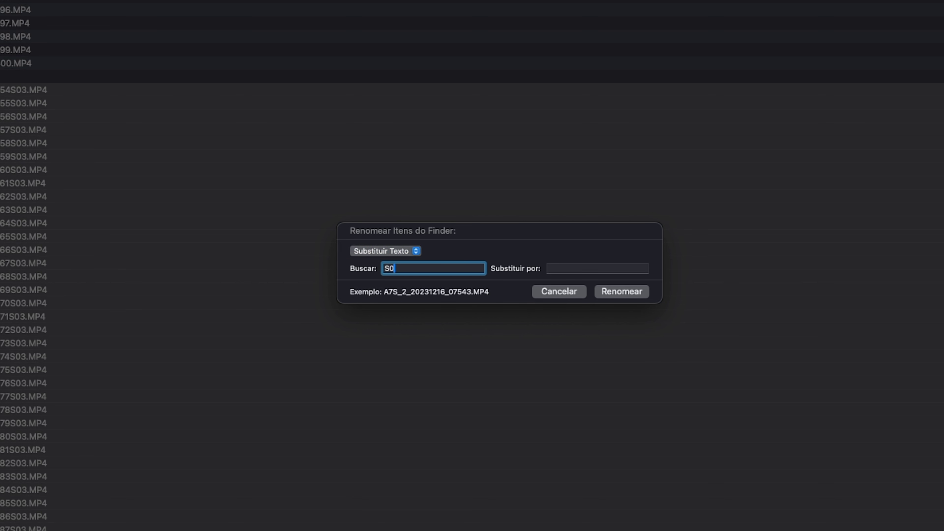
pyautogui.click(616, 293)
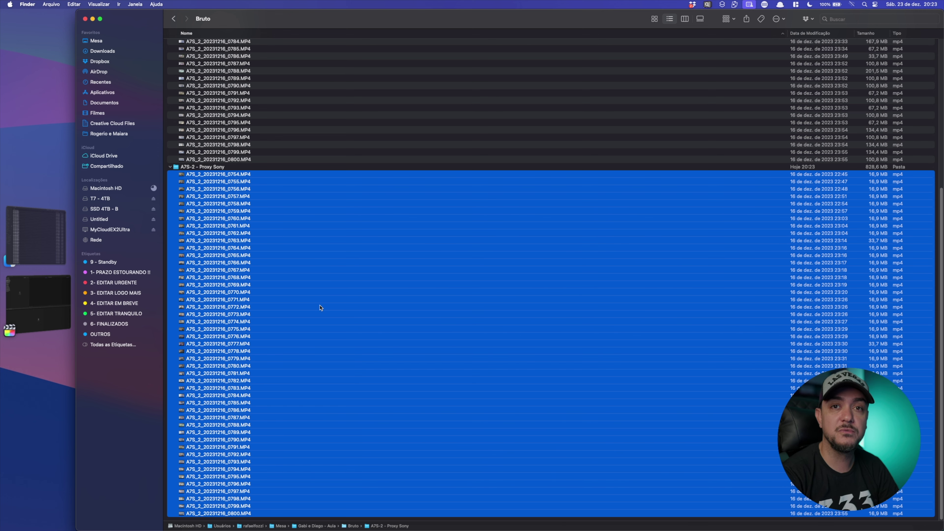
# Collapse the A7S-2 and A7S-2 - Proxy Sony folders in the Bruto listing
pyautogui.scroll(10, 321, 311)
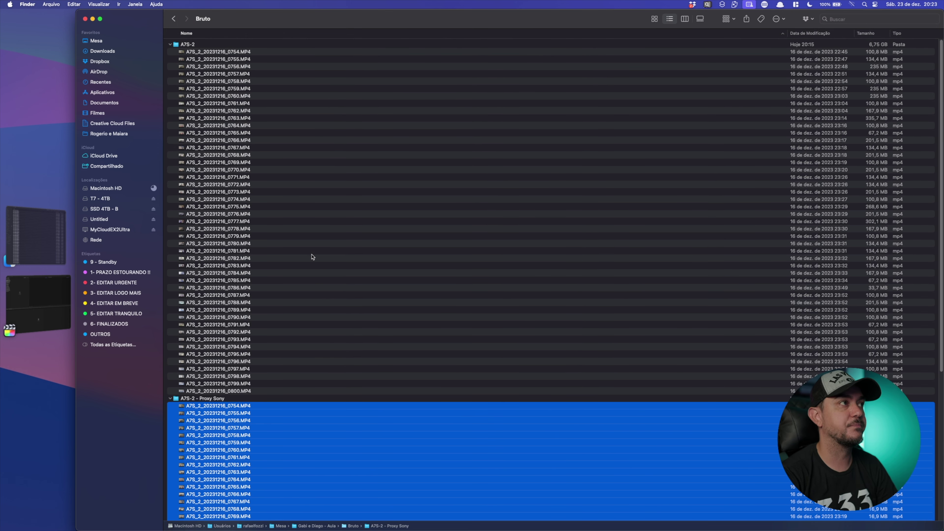
pyautogui.click(282, 252)
pyautogui.click(170, 44)
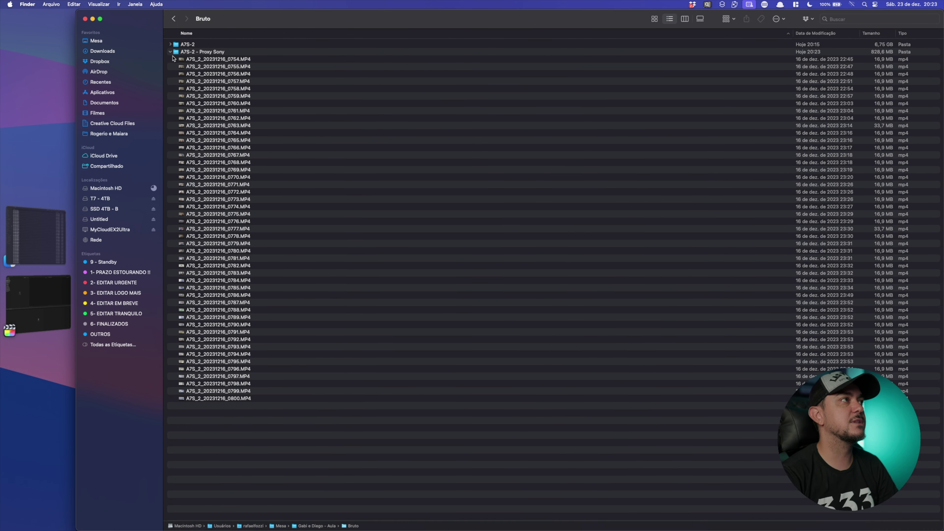
pyautogui.click(171, 52)
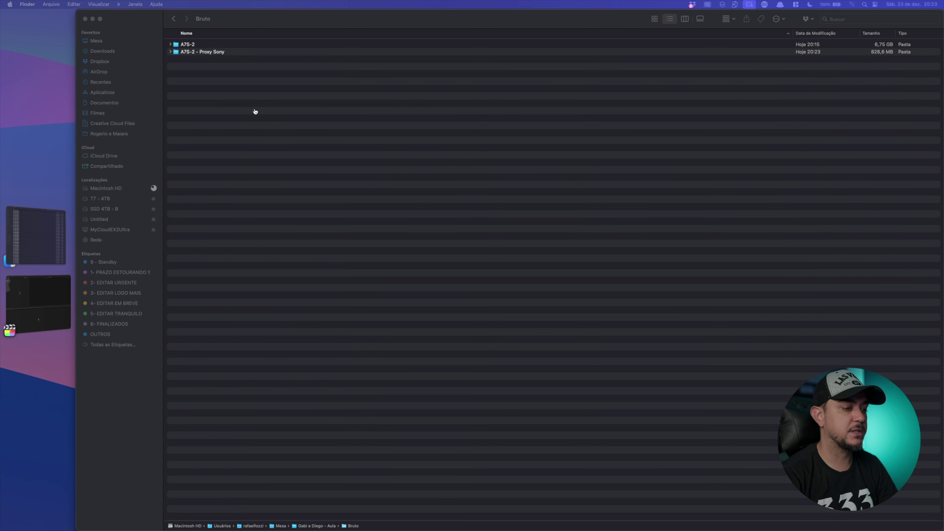
# Import the A7S-2 - Proxy Sony folder into the Bruto event, then show the Timelines event
pyautogui.press('super+Tab')
pyautogui.click(31, 56)
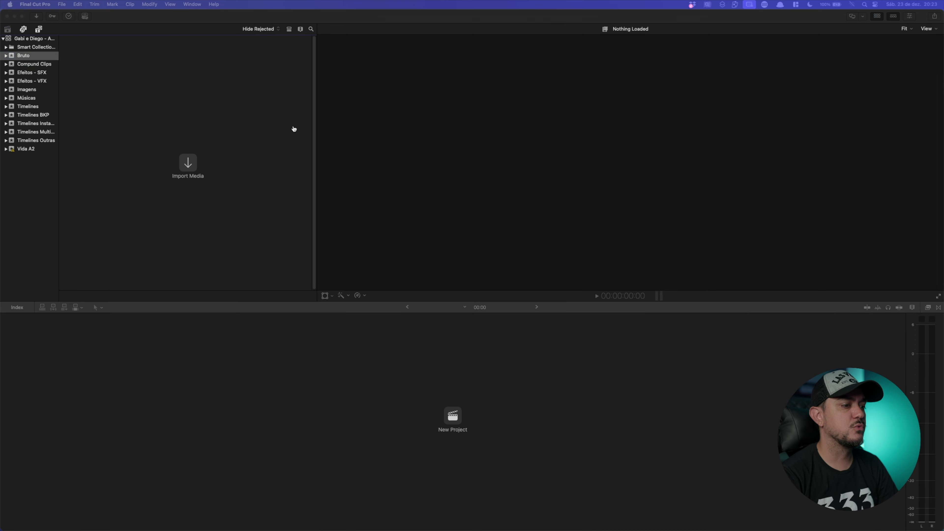
pyautogui.press('super+Tab')
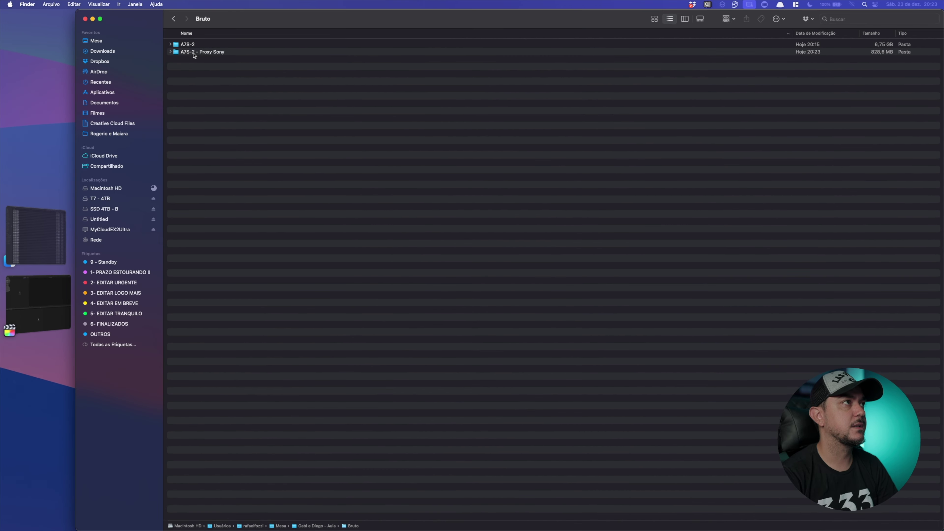
pyautogui.click(178, 52)
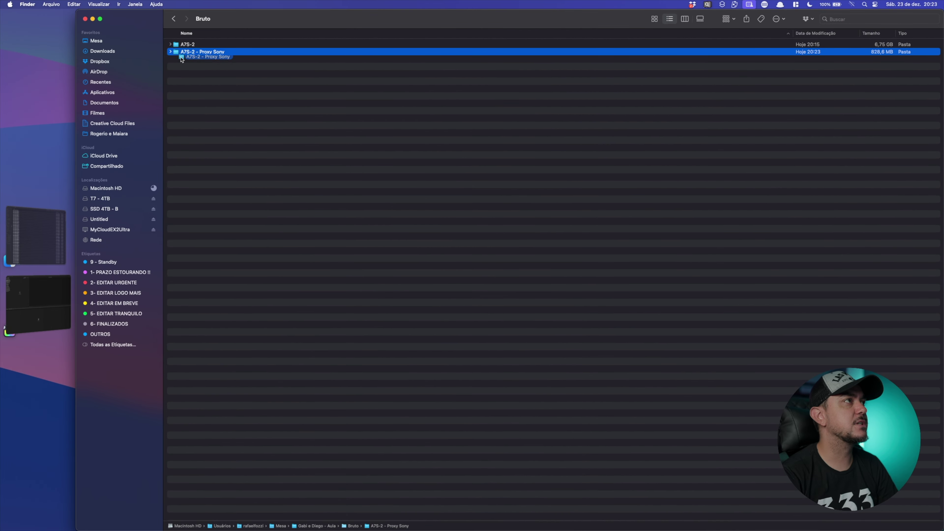
pyautogui.moveTo(182, 59)
pyautogui.mouseDown()
pyautogui.moveTo(125, 106)
pyautogui.moveTo(185, 164)
pyautogui.mouseUp()
pyautogui.press('super+Tab')
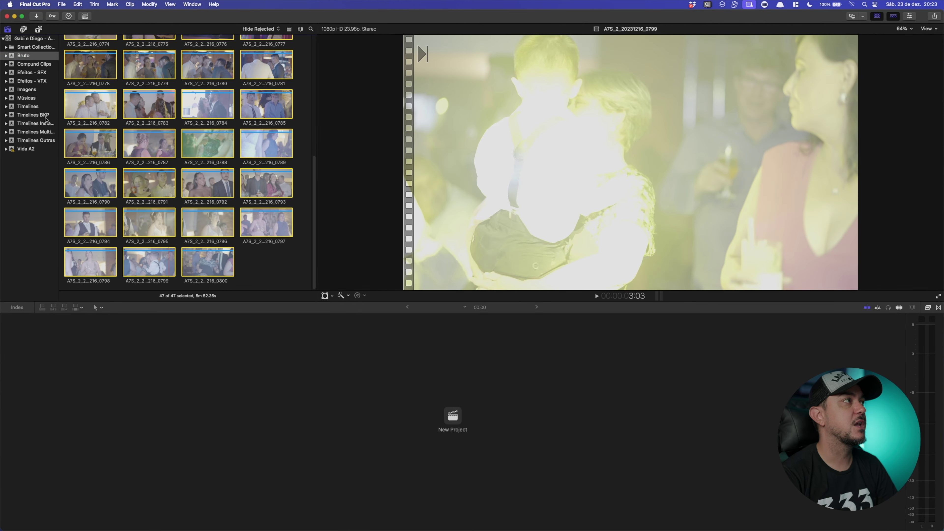
pyautogui.click(33, 106)
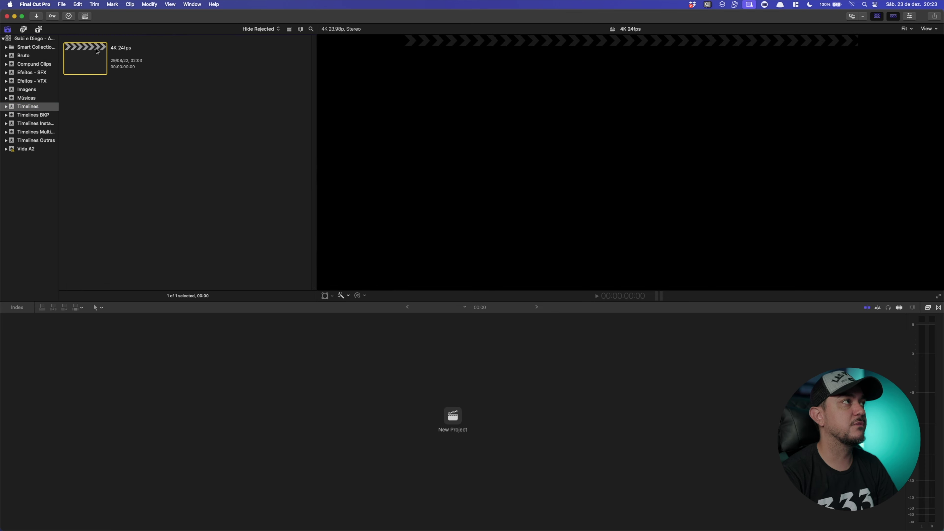
# Open 4K 24fps, append all 47 Bruto clips, and view clip 0754's info (1920×1080 59.94p HEVC)
pyautogui.doubleClick(98, 59)
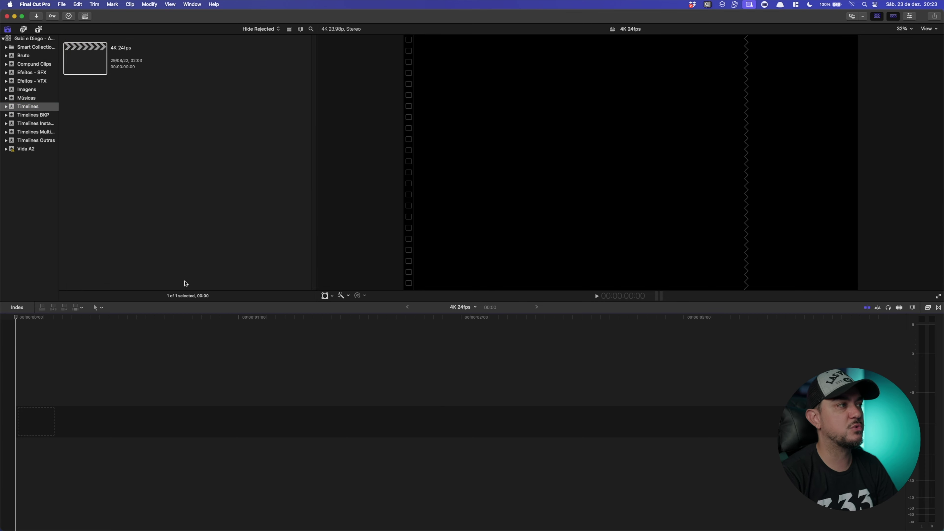
pyautogui.click(29, 58)
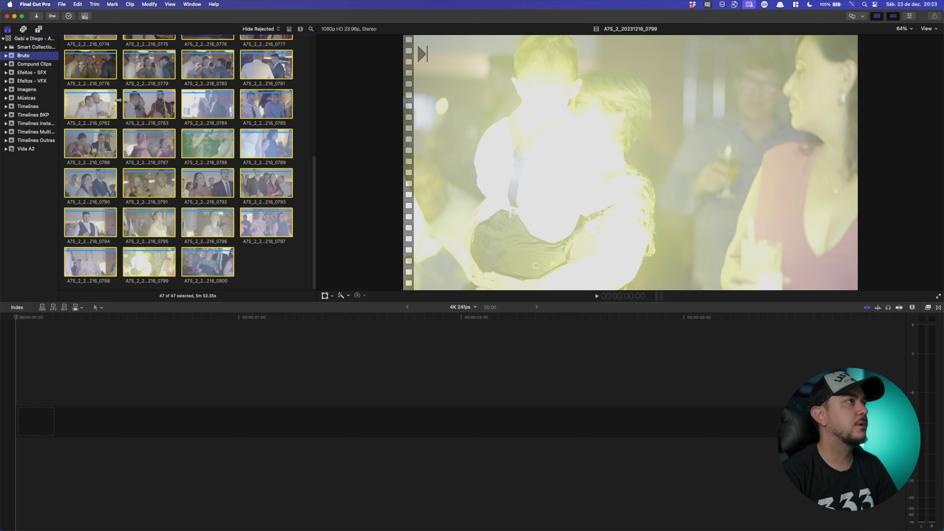
pyautogui.scroll(6, 118, 100)
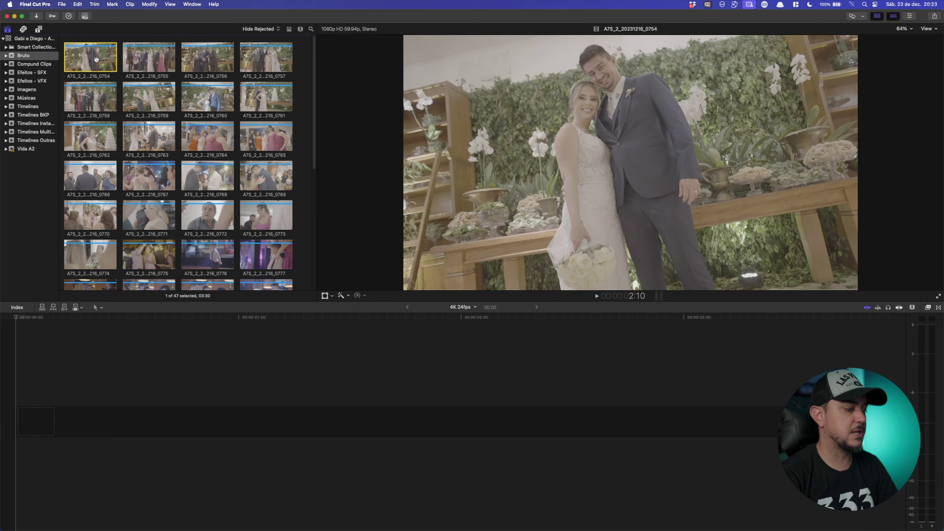
pyautogui.press('e')
pyautogui.hotkey('shift', 'z')
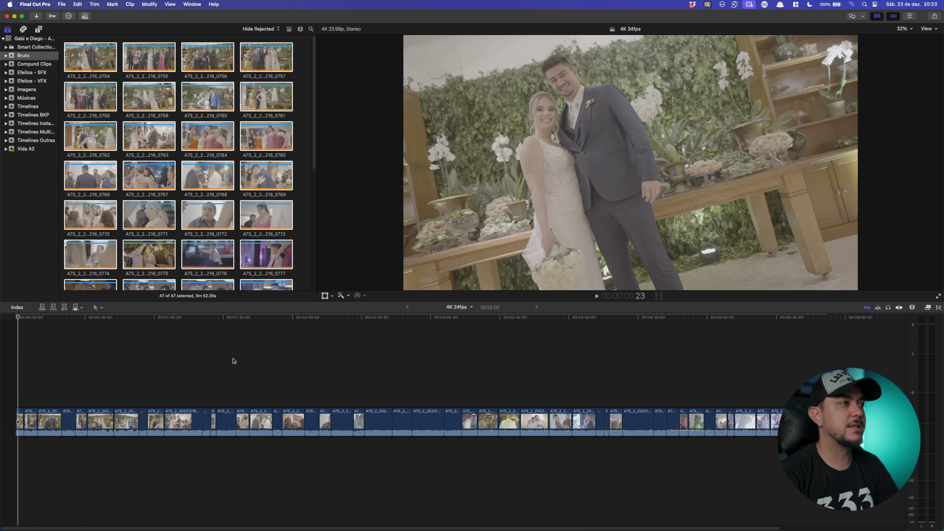
pyautogui.click(114, 61)
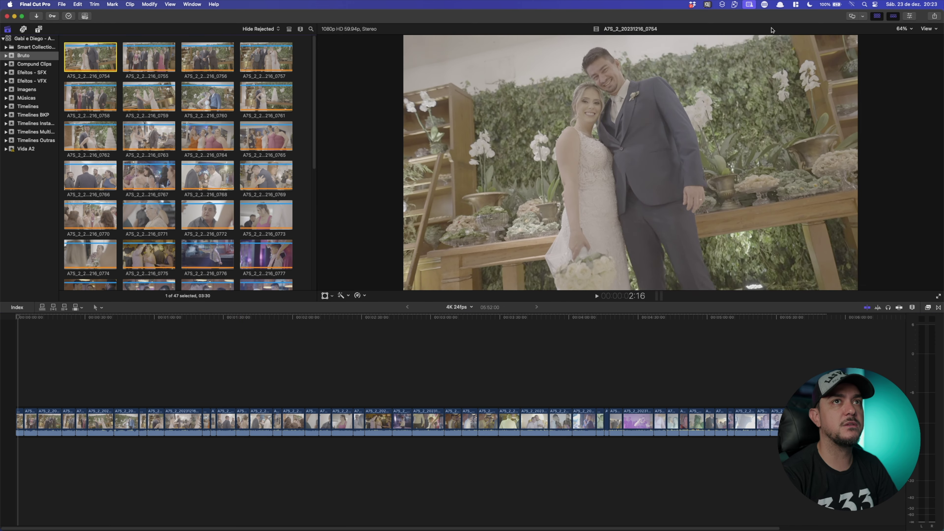
pyautogui.click(907, 16)
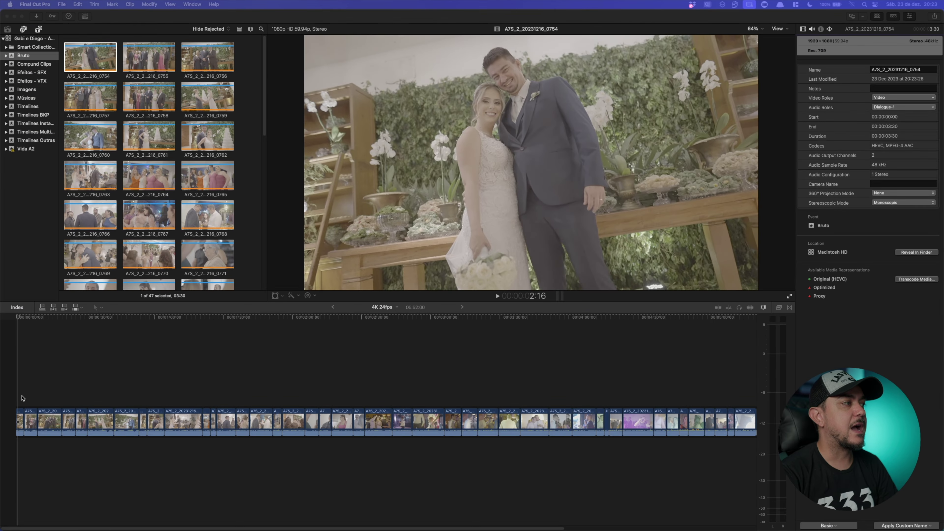
# Review the wedding clips with full-screen playback, then fit the project in view
pyautogui.click(23, 400)
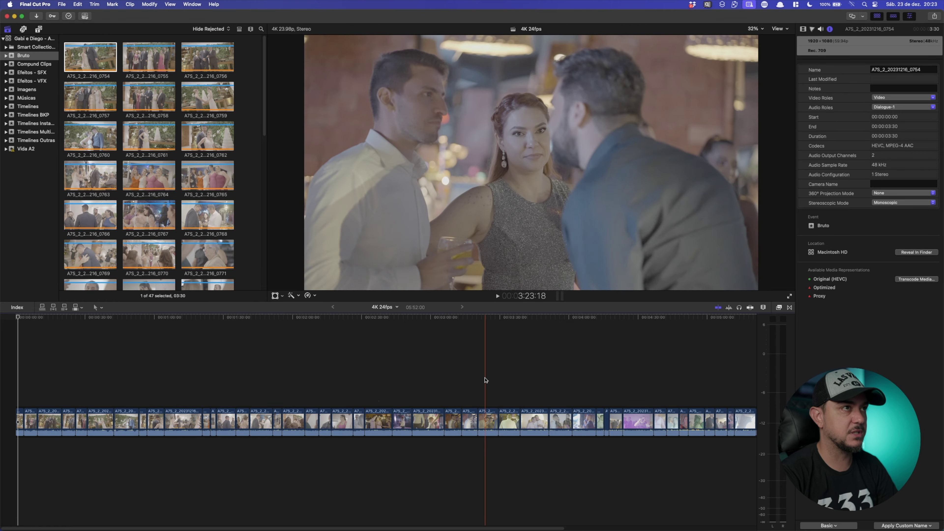
pyautogui.press('shift+super+f')
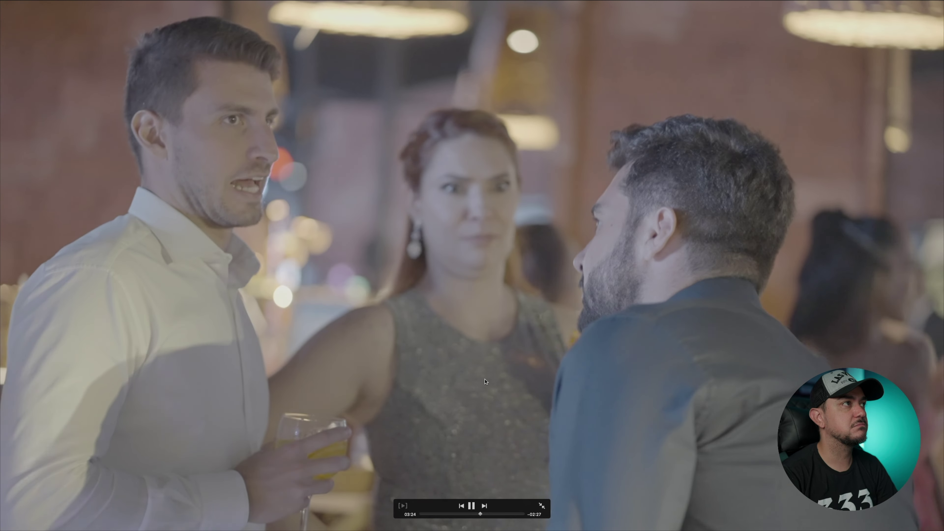
pyautogui.press('space')
pyautogui.press('Escape')
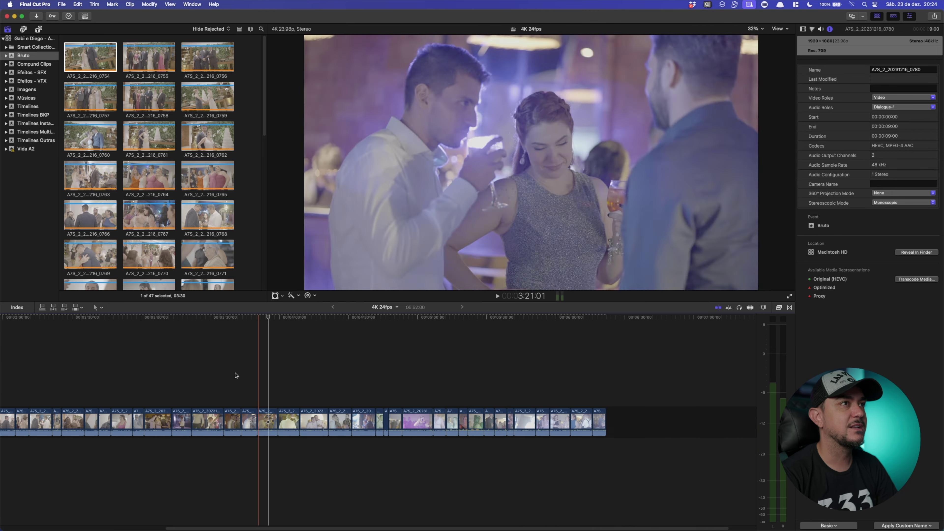
pyautogui.click(141, 386)
pyautogui.hotkey('shift', 'z')
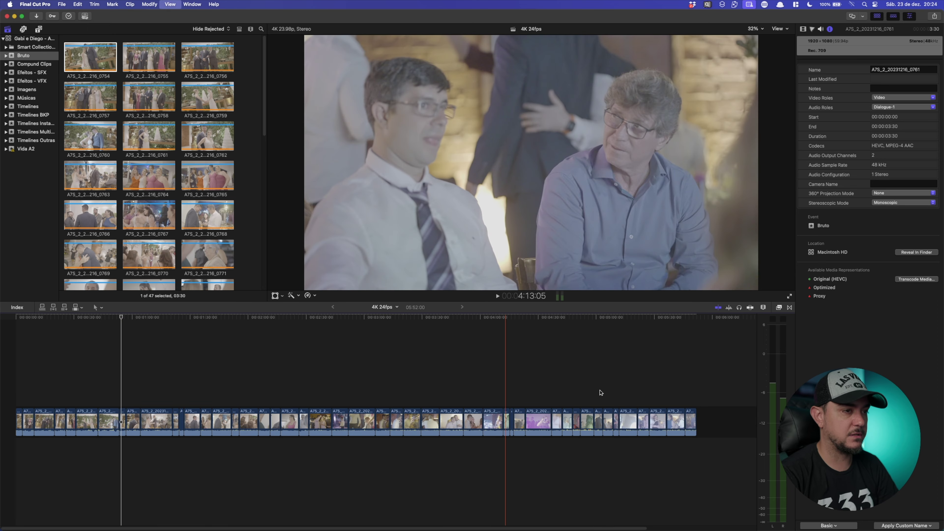
# Trim clips 0755, 0756, 0757 and 0759, delete 0754, and retime 0759 to 40%
pyautogui.moveTo(708, 385); pyautogui.dragTo(14, 413)
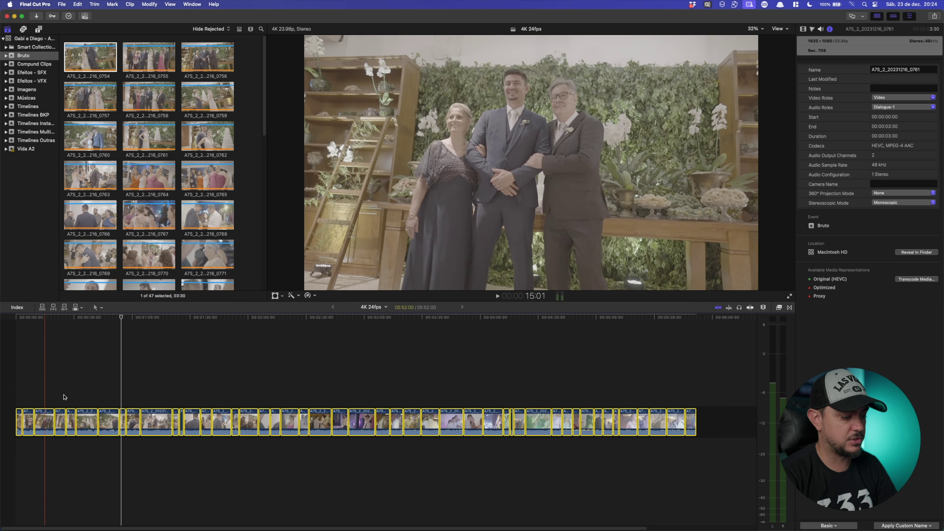
pyautogui.click(156, 361)
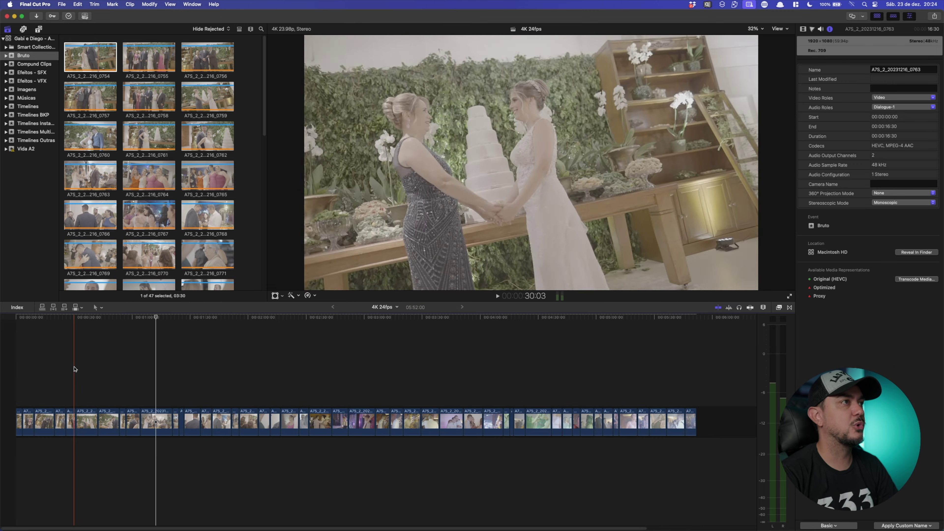
pyautogui.press('super+equal')
pyautogui.press('super+equal')
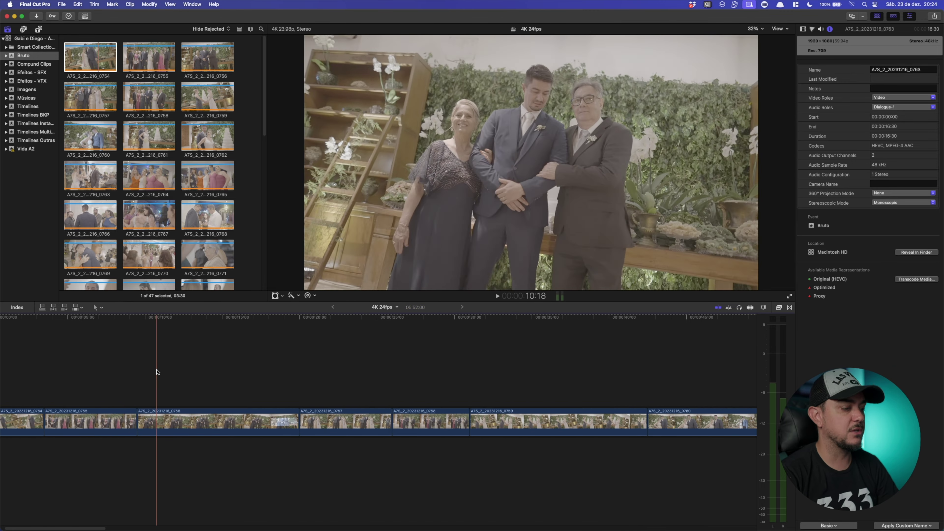
pyautogui.hotkey('alt', '[')
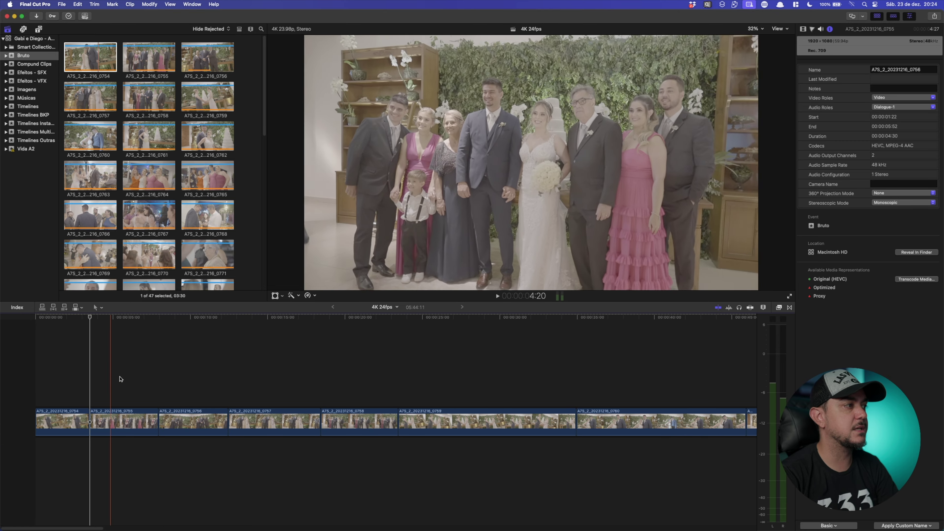
pyautogui.hotkey('alt', '[')
pyautogui.click(52, 412)
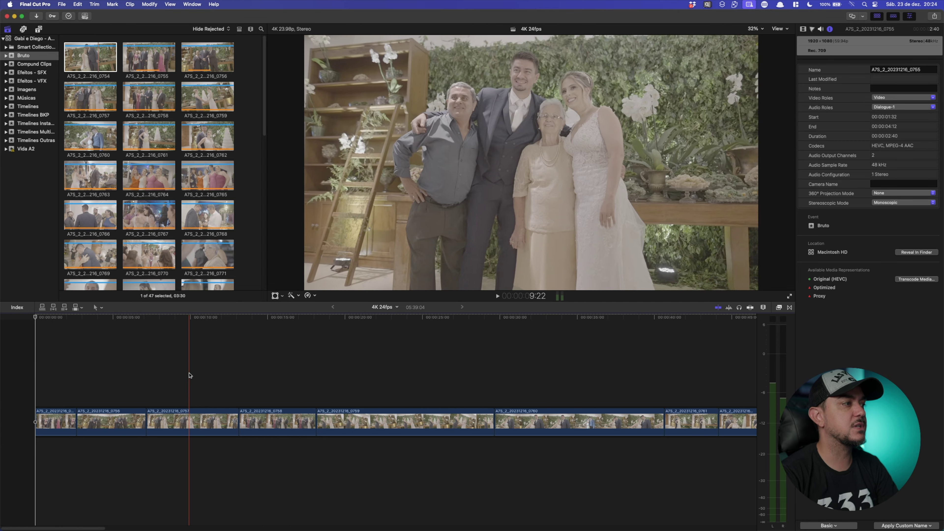
pyautogui.press('Delete')
pyautogui.hotkey('alt', ']')
pyautogui.hotkey('alt', '[')
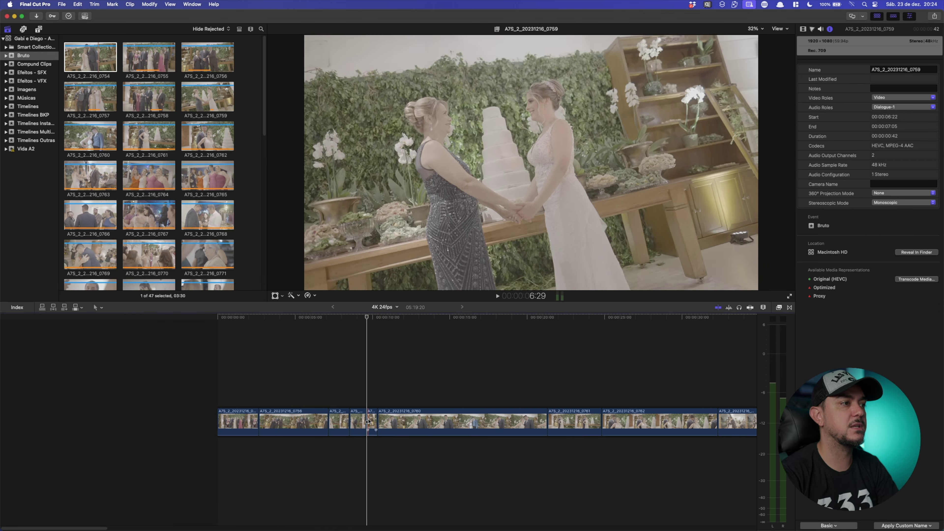
pyautogui.hotkey('ctrl', 'r')
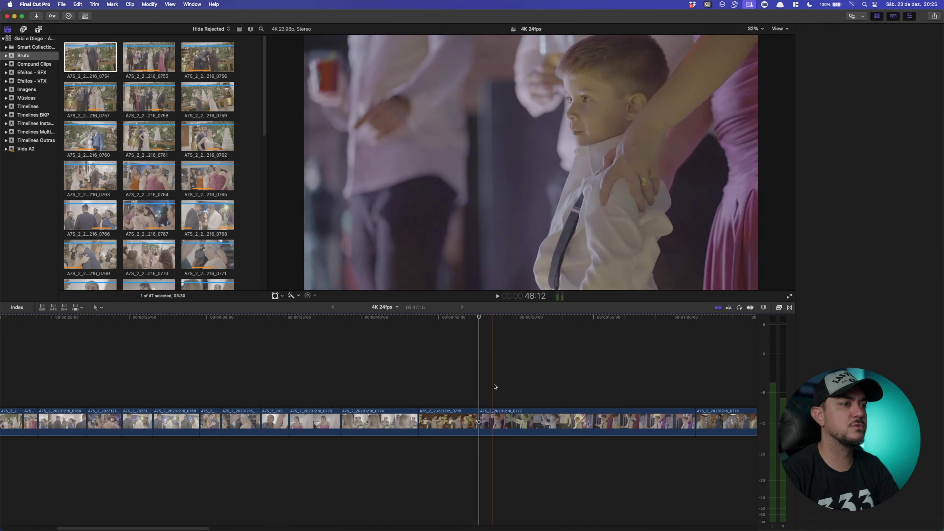
# Review the shortened edit and paste the Adjustment Layer 2min above the clips from the start
pyautogui.hotkey('shift', 'z')
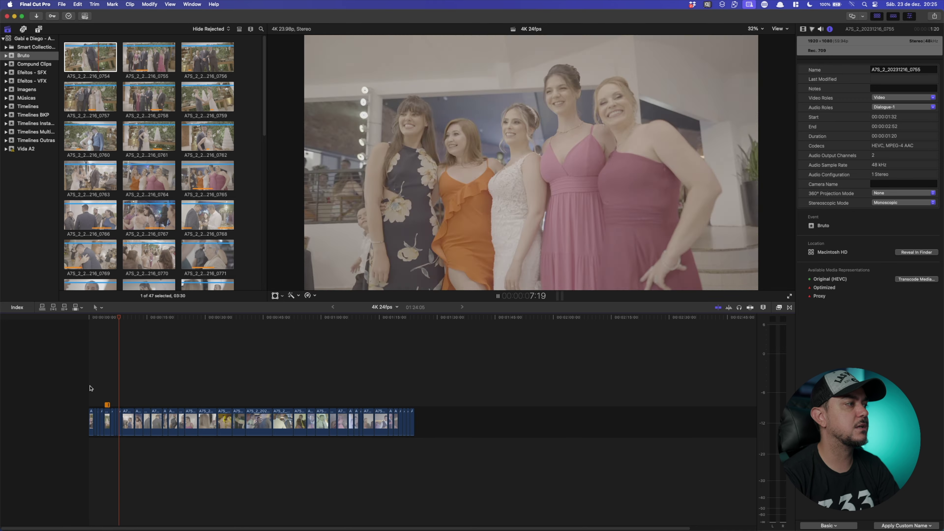
pyautogui.press('space')
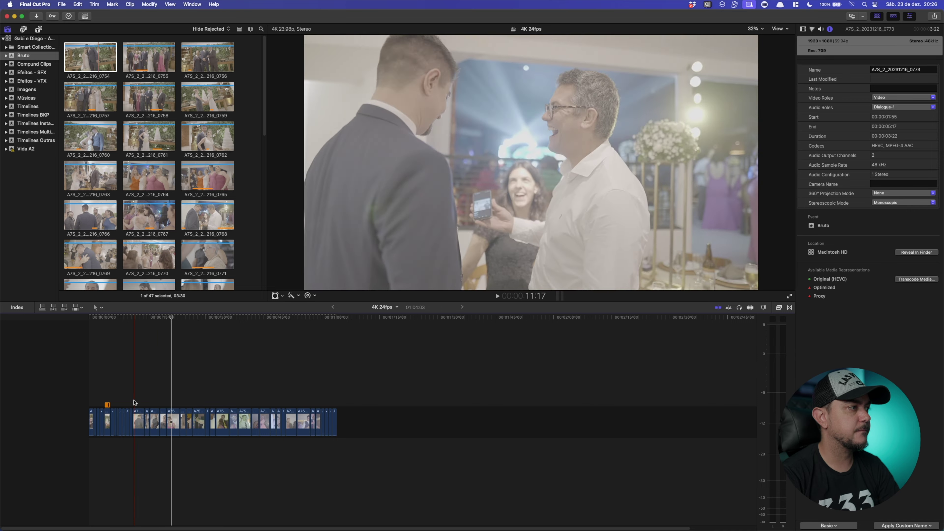
pyautogui.hotkey('shift', 'z')
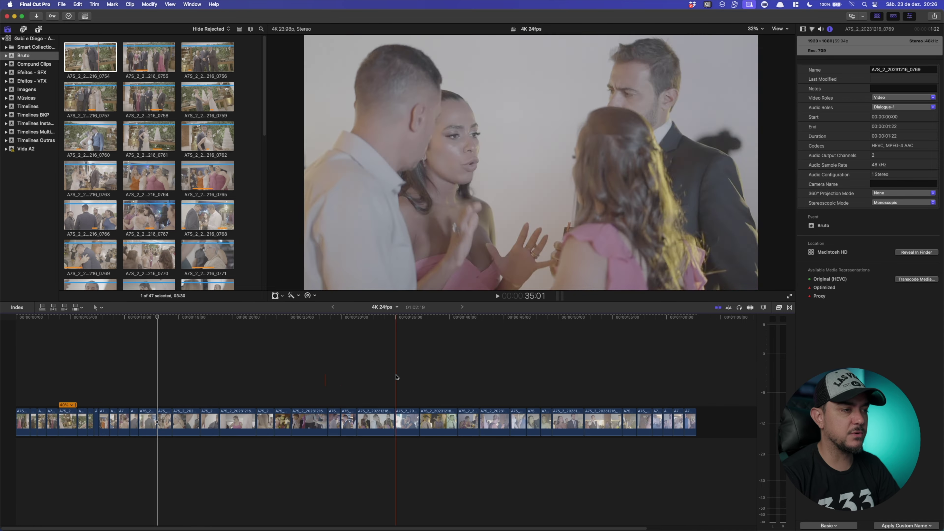
pyautogui.moveTo(391, 387); pyautogui.dragTo(381, 389)
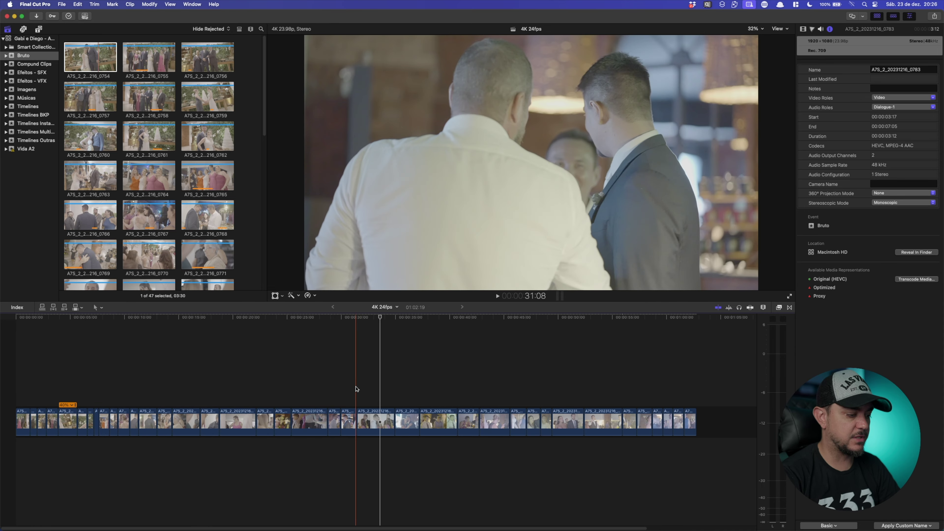
pyautogui.click(356, 389)
pyautogui.press('Home')
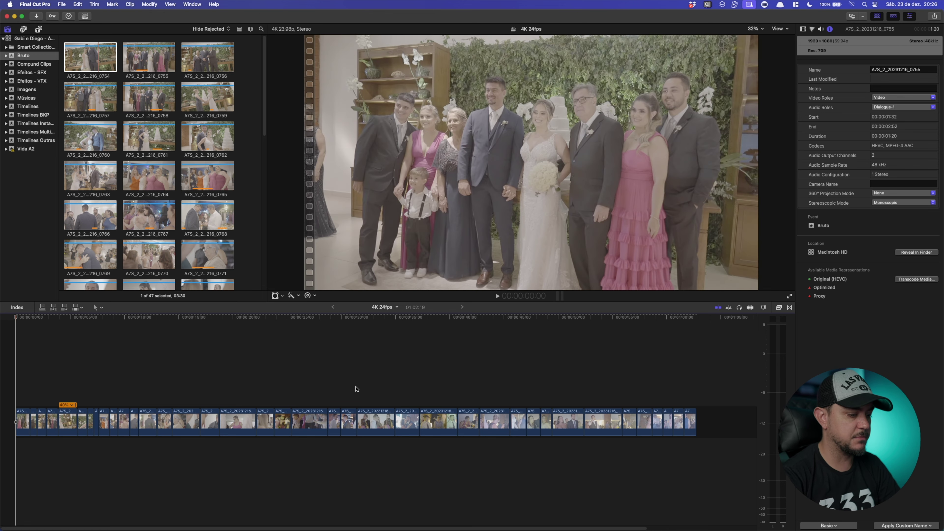
pyautogui.press('super+v')
pyautogui.hotkey('shift', 'z')
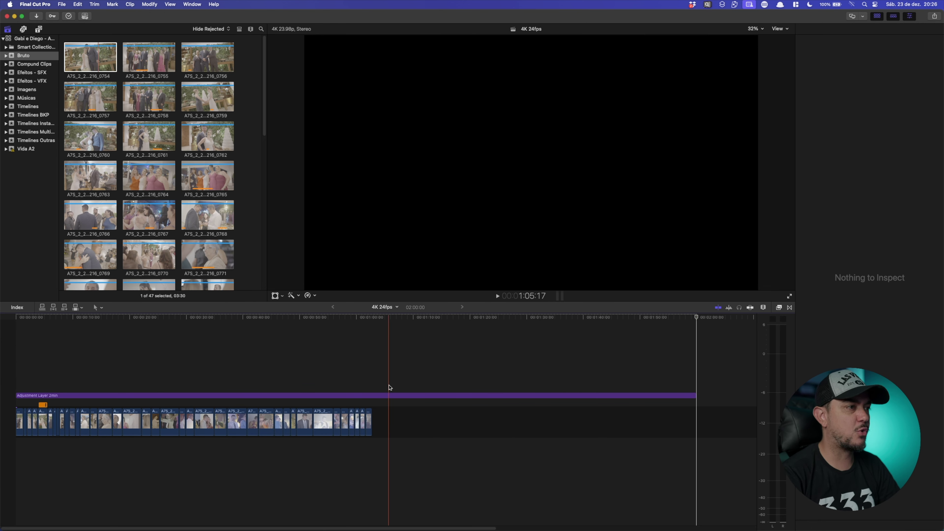
# Trim the adjustment layer so it ends where the clips end
pyautogui.click(389, 388)
pyautogui.press('Up')
pyautogui.hotkey('alt', ']')
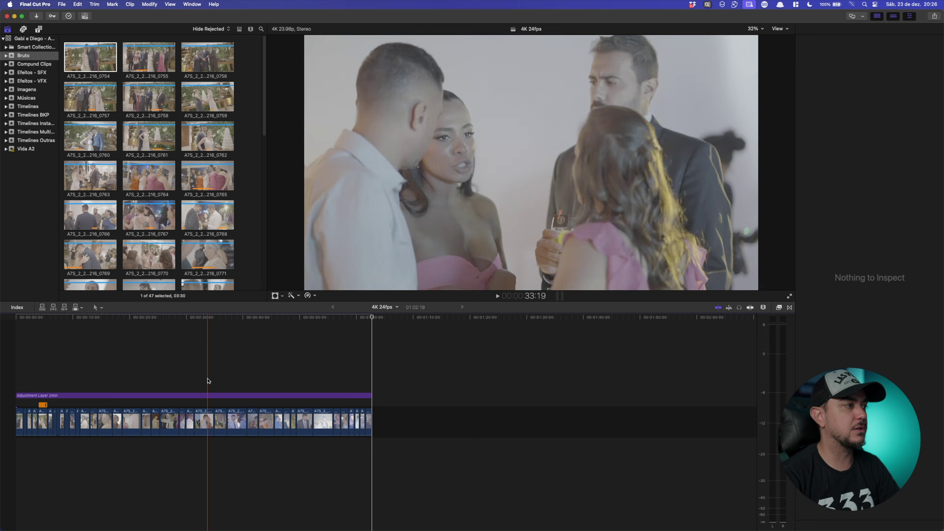
pyautogui.click(200, 381)
# Apply Custom LUT 'LUT WCZ - 2' from WCZ Luts to the adjustment layer
pyautogui.press('super+4')
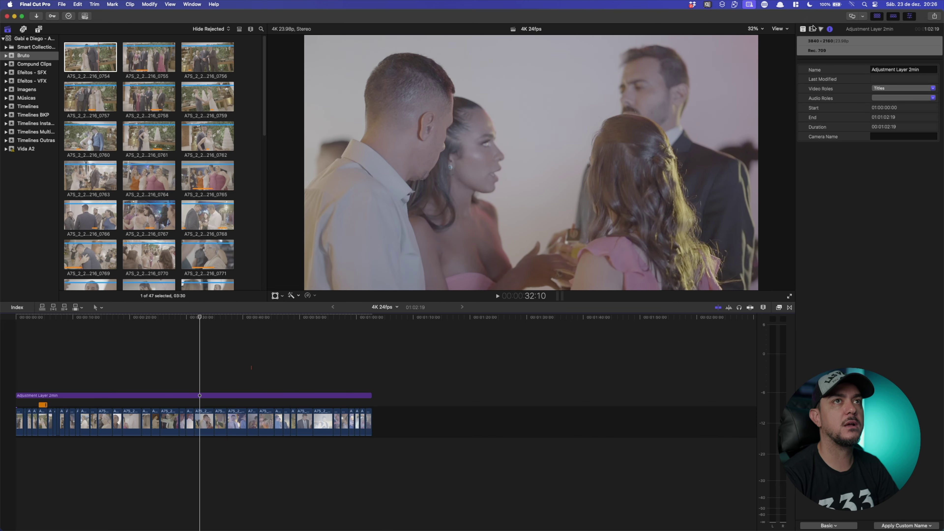
pyautogui.click(813, 28)
pyautogui.click(873, 87)
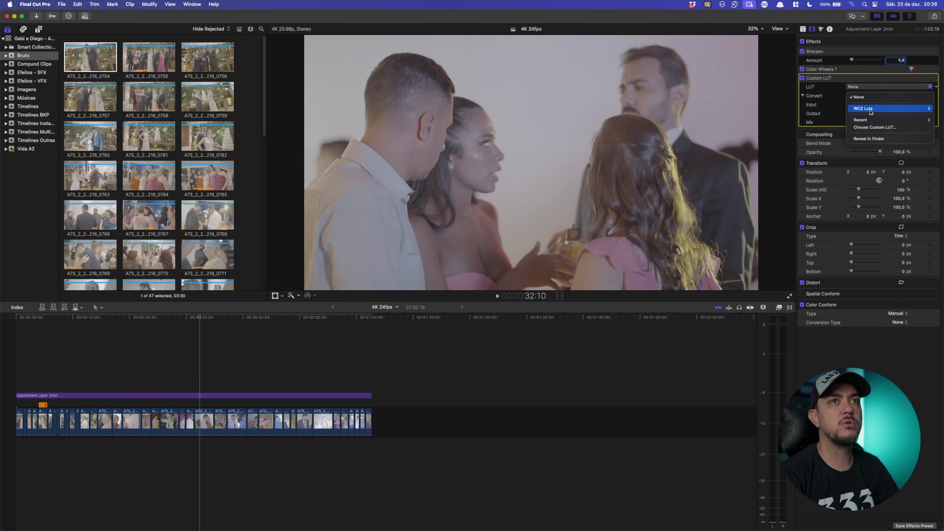
pyautogui.moveTo(871, 108)
pyautogui.click(817, 115)
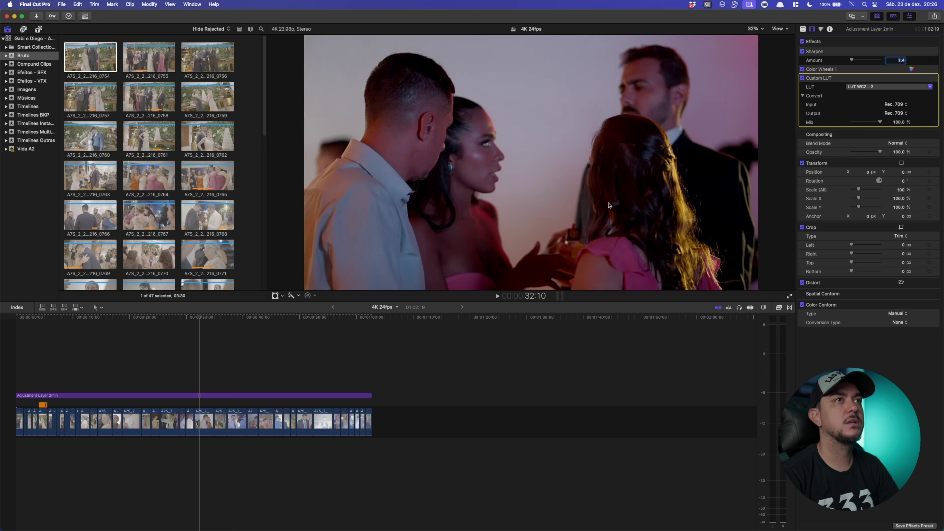
pyautogui.click(168, 419)
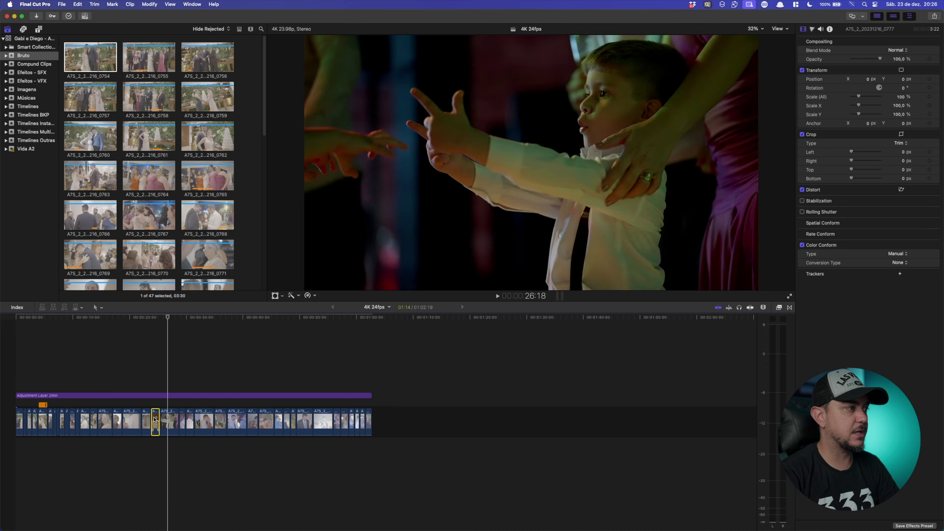
# Retime clip 0777 and another clip to 40% speed, and speed up clip 0796
pyautogui.hotkey('shift', 'r')
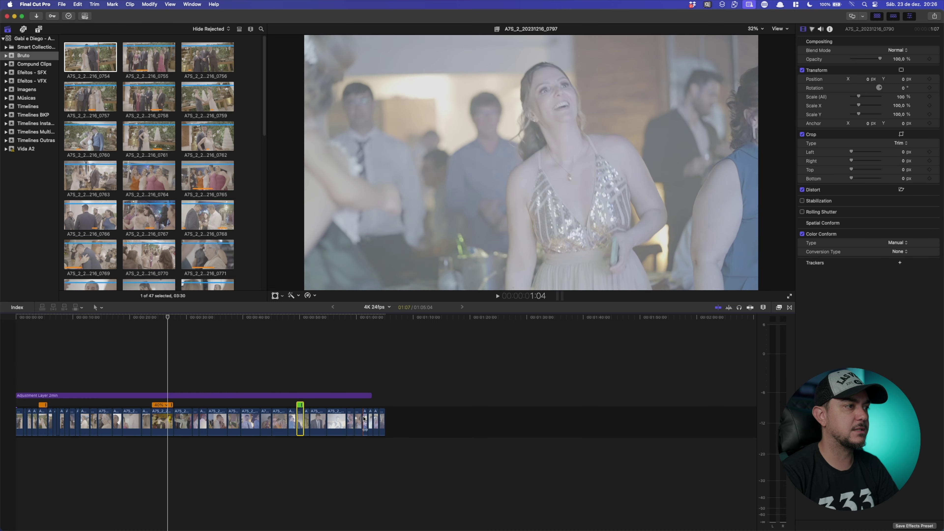
pyautogui.click(365, 420)
pyautogui.press('super+r')
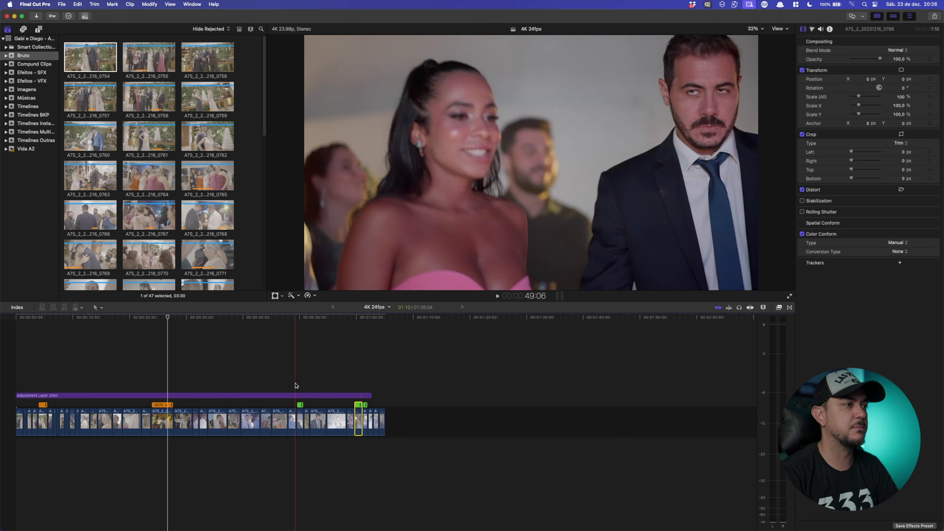
pyautogui.click(95, 420)
pyautogui.hotkey('shift', 'r')
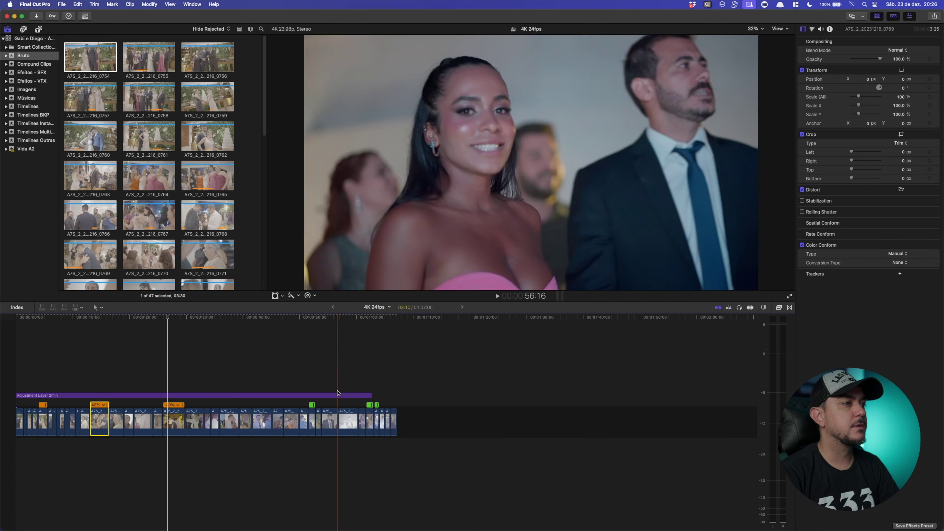
# Extend the adjustment layer to the edit's end, fit the timeline, and reveal Bruto's proxy event
pyautogui.moveTo(372, 396); pyautogui.dragTo(397, 395)
pyautogui.hotkey('shift', 'z')
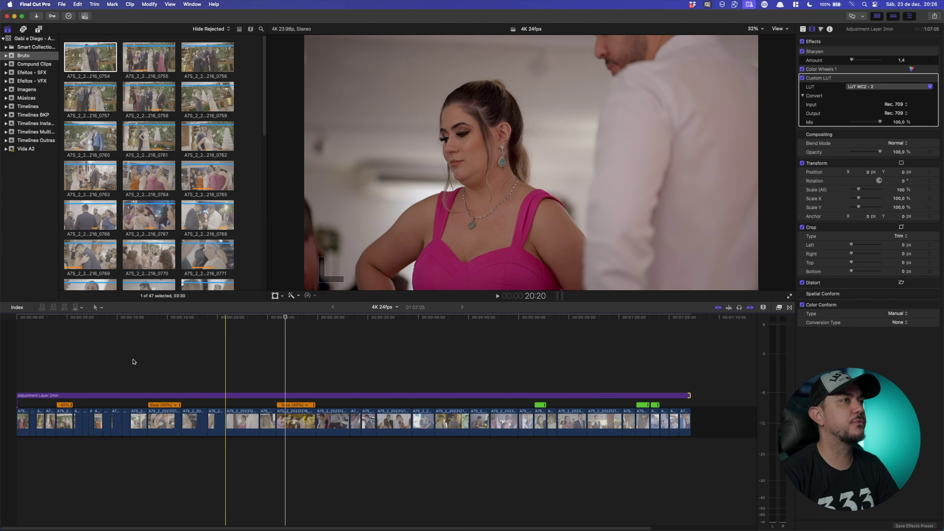
pyautogui.click(58, 355)
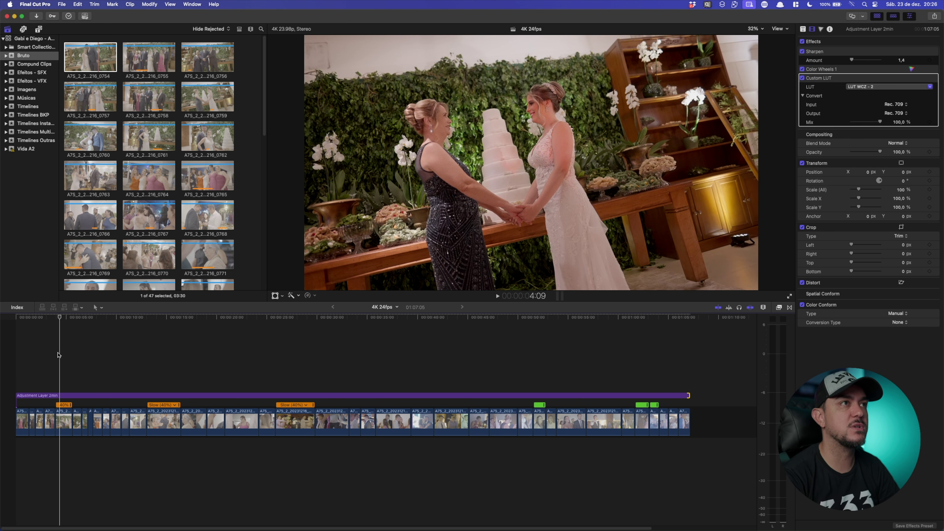
pyautogui.click(171, 317)
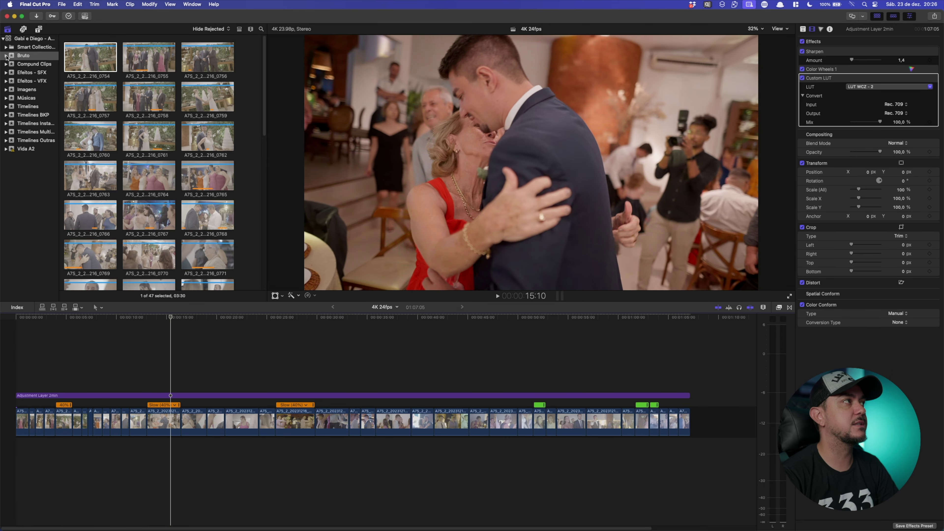
pyautogui.click(6, 55)
pyautogui.click(38, 65)
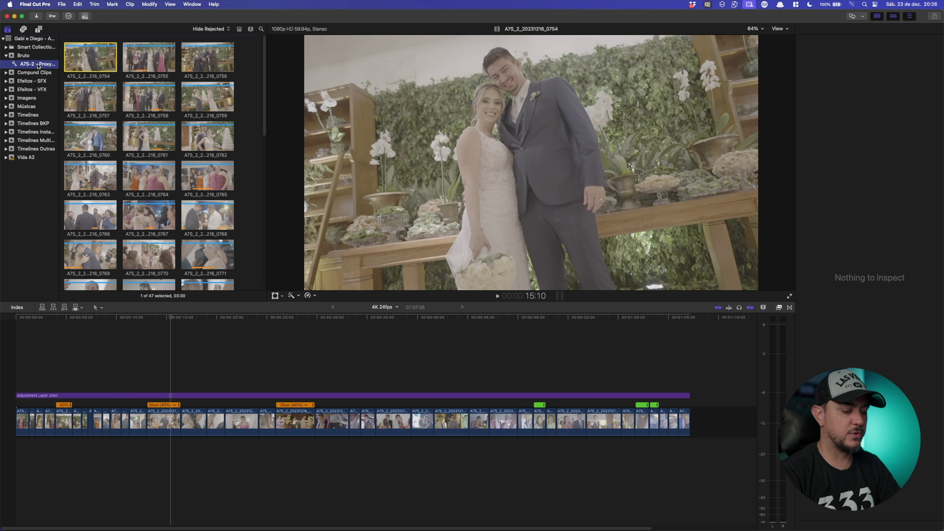
# Rename the 'A7S-2 - Proxy' event to 'A7S-2'
pyautogui.click(38, 64)
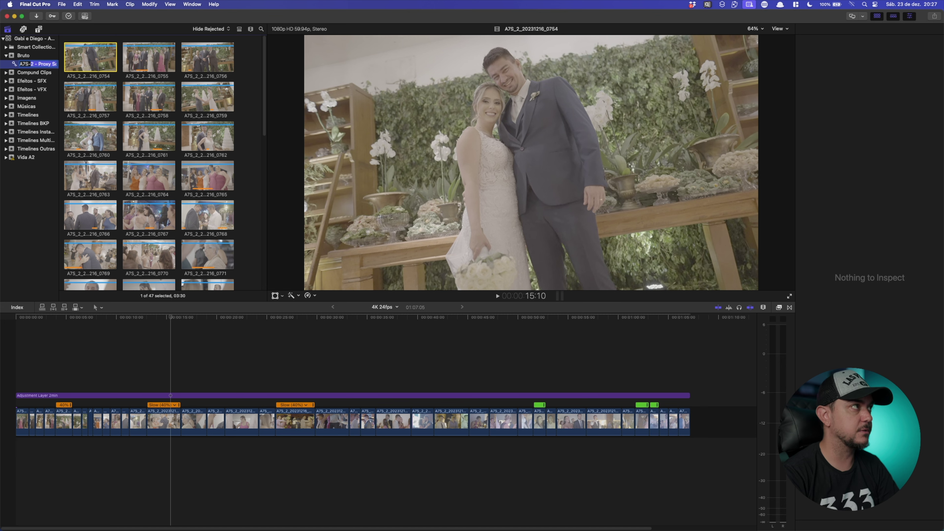
pyautogui.press('BackSpace')
pyautogui.press('Return')
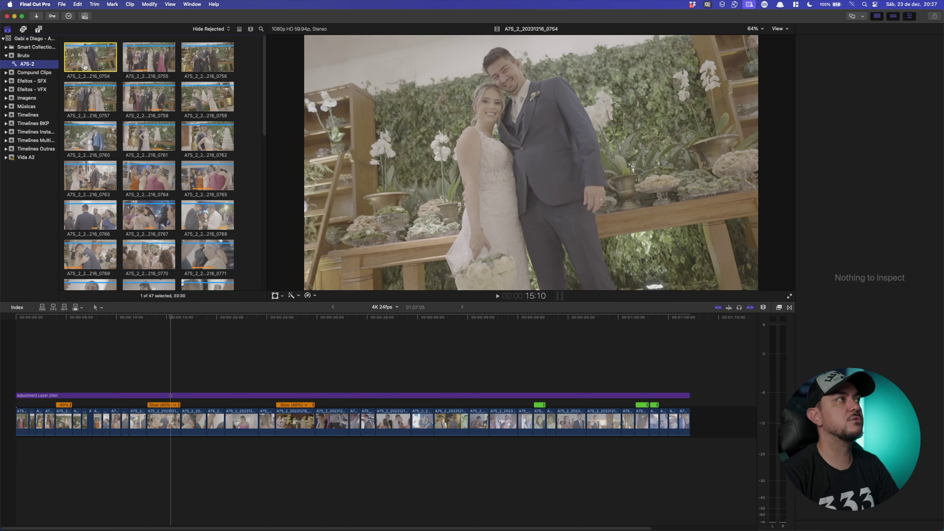
# Select all 47 clips in the A7S-2 event
pyautogui.click(429, 363)
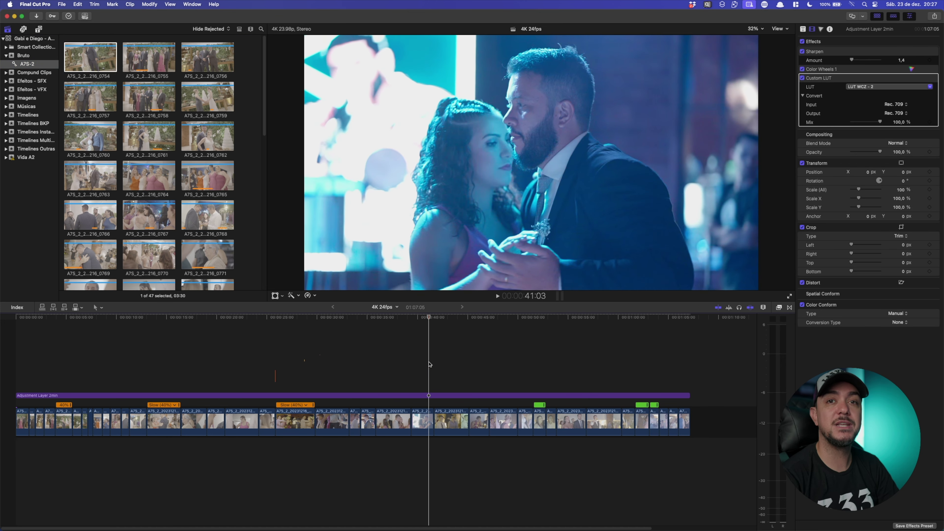
pyautogui.click(38, 65)
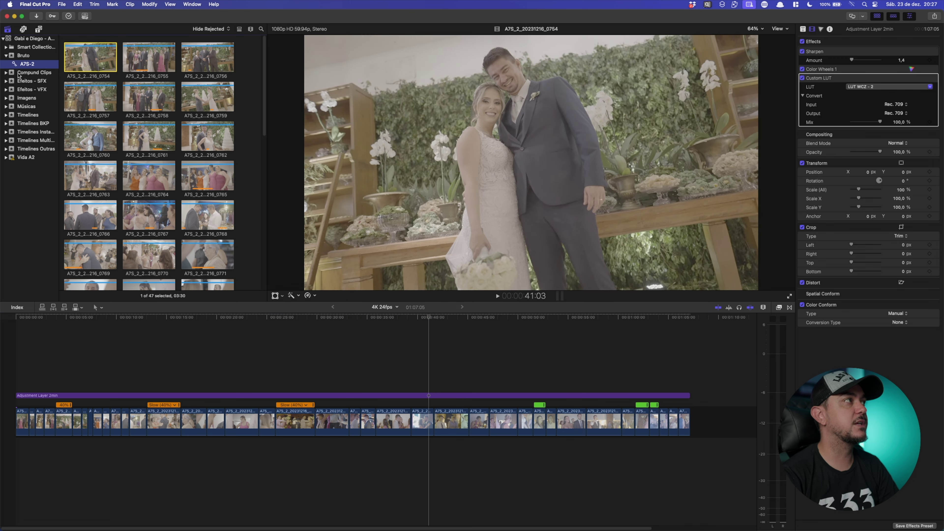
pyautogui.press('super+a')
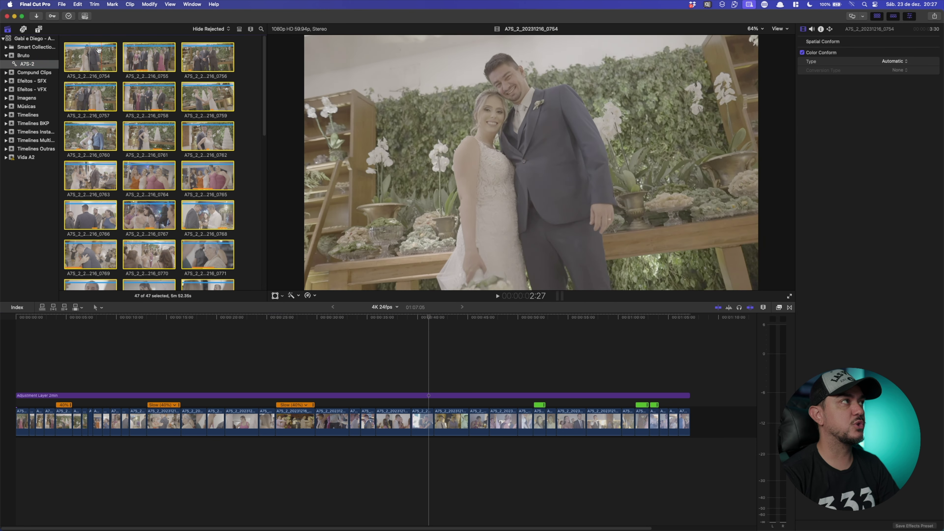
# Open Relink Original Media, list All files, and select all 47 entries
pyautogui.click(61, 4)
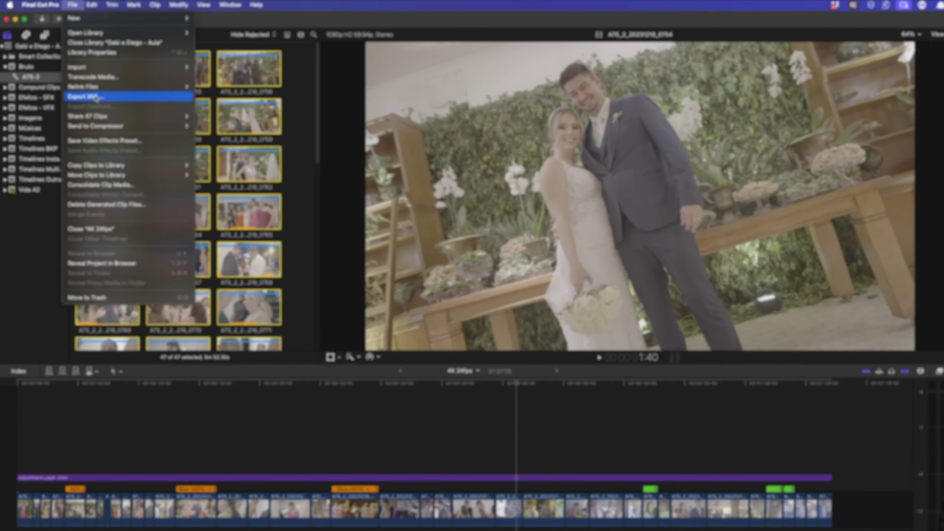
pyautogui.moveTo(85, 71)
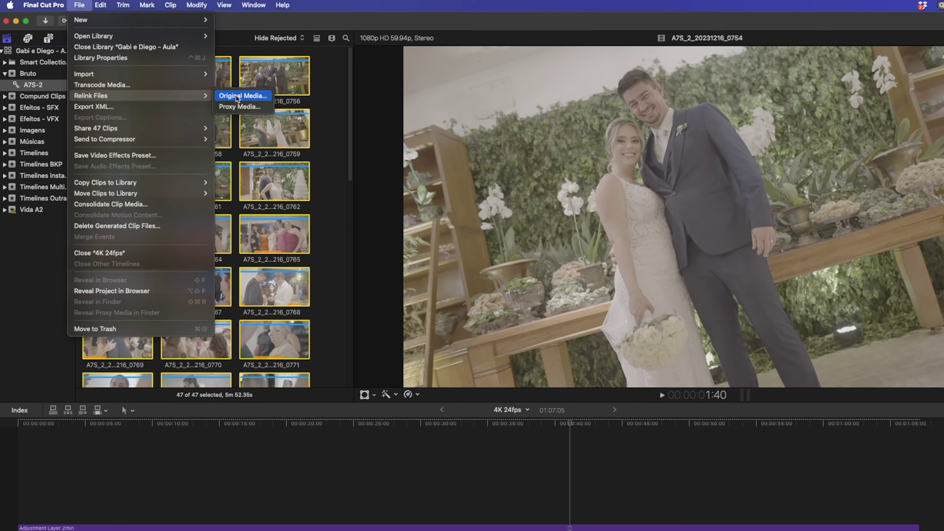
pyautogui.click(240, 97)
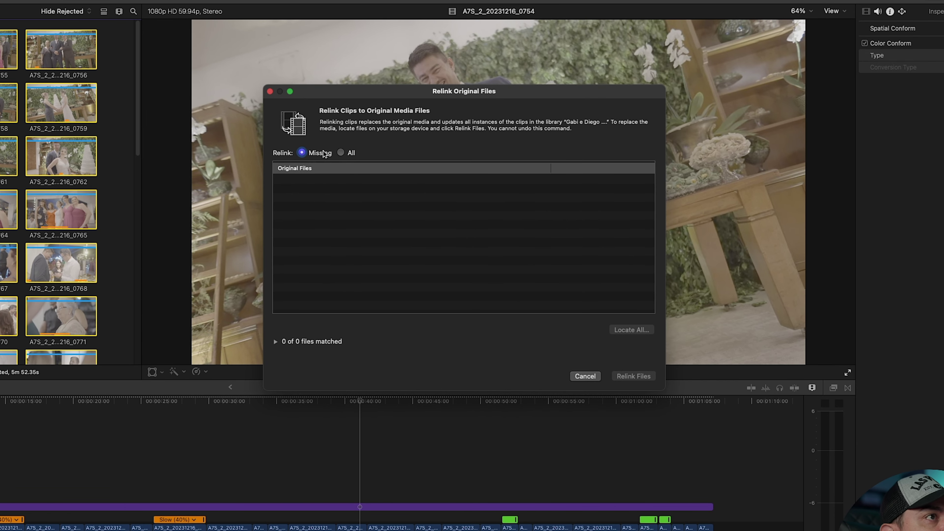
pyautogui.click(341, 153)
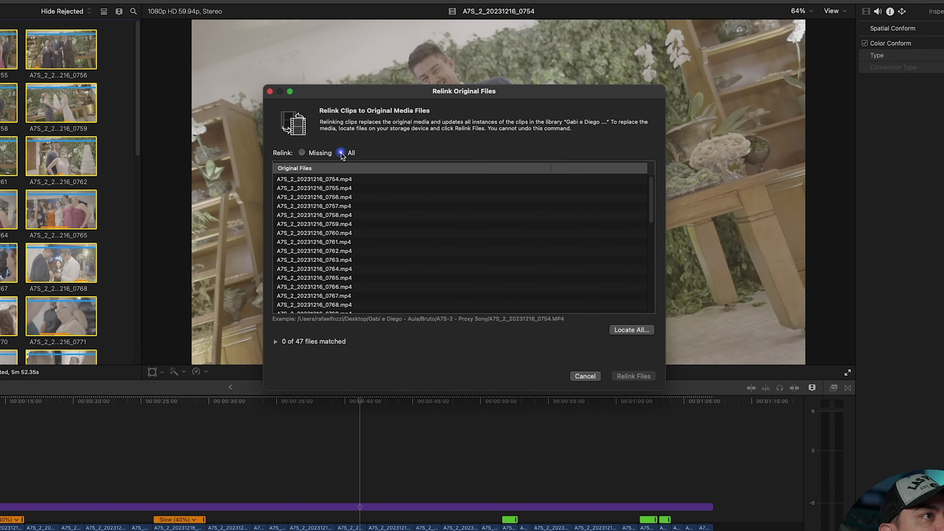
pyautogui.click(345, 206)
pyautogui.press('super+a')
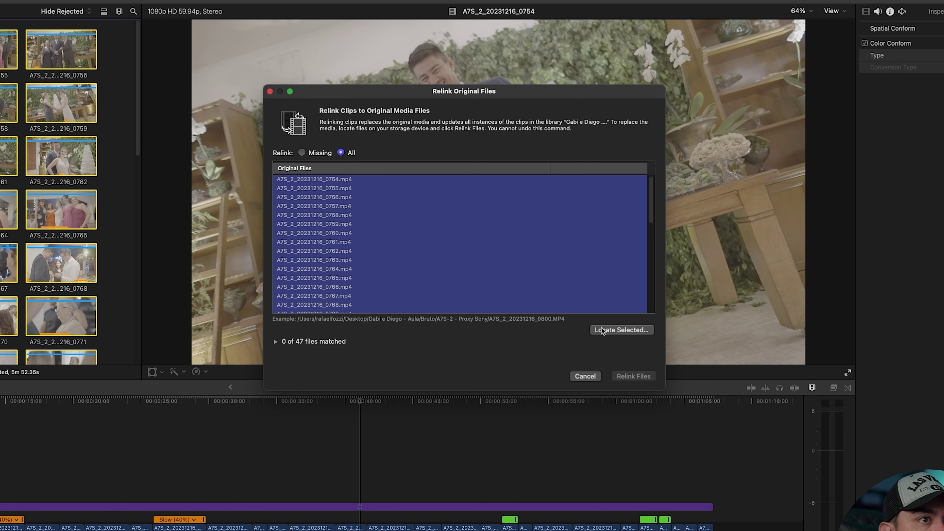
# Locate the selected files in Desktop/Gabi e Diego - Aula/Bruto/A7S-2
pyautogui.click(613, 331)
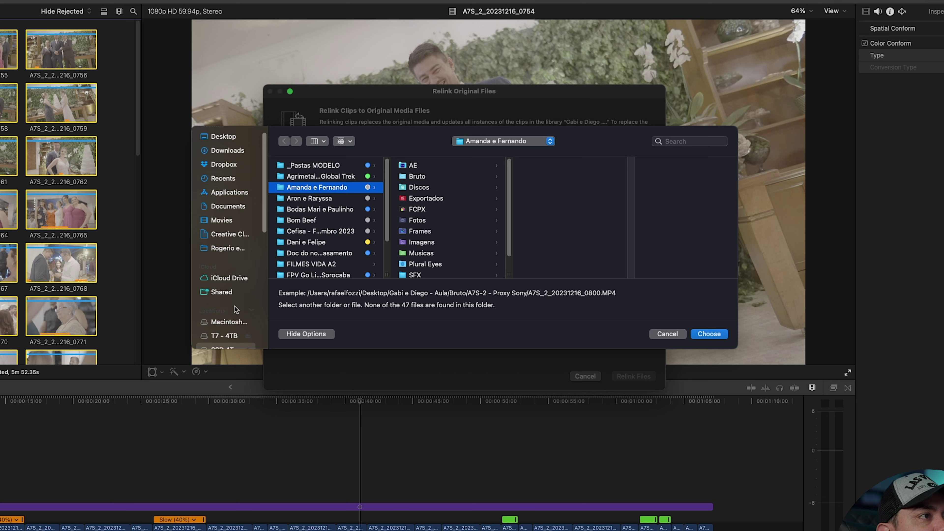
pyautogui.click(224, 149)
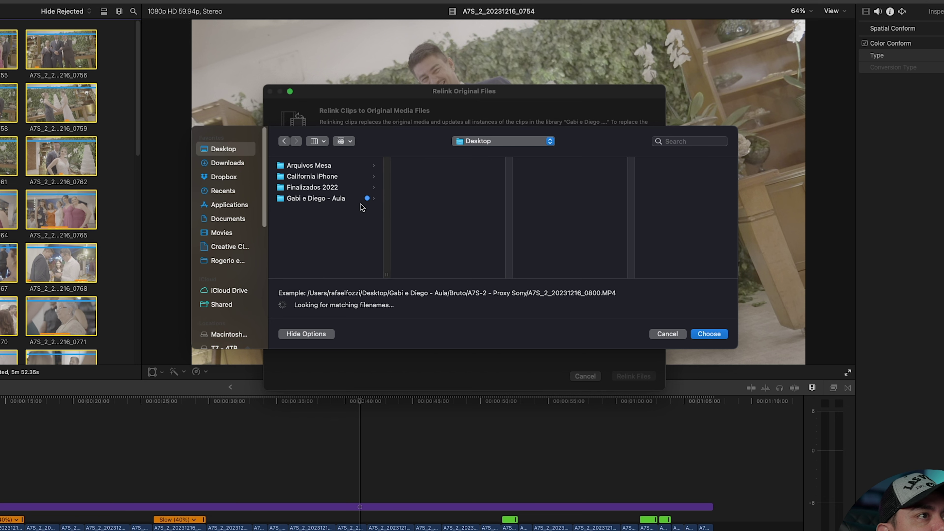
pyautogui.click(321, 199)
pyautogui.click(430, 177)
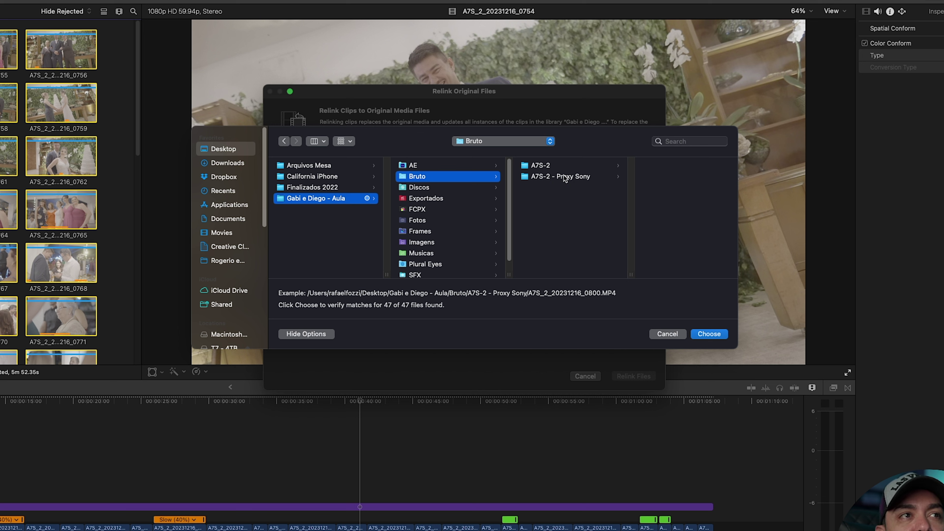
pyautogui.click(550, 166)
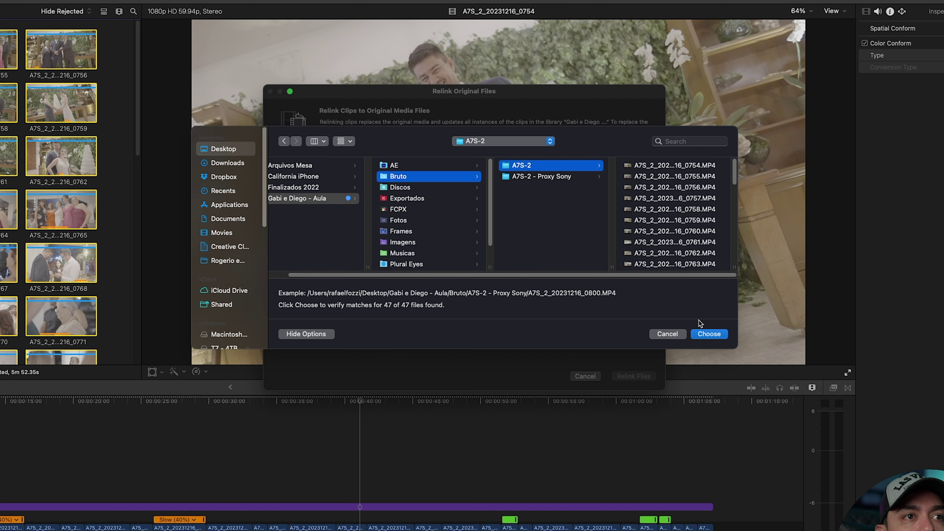
pyautogui.click(710, 334)
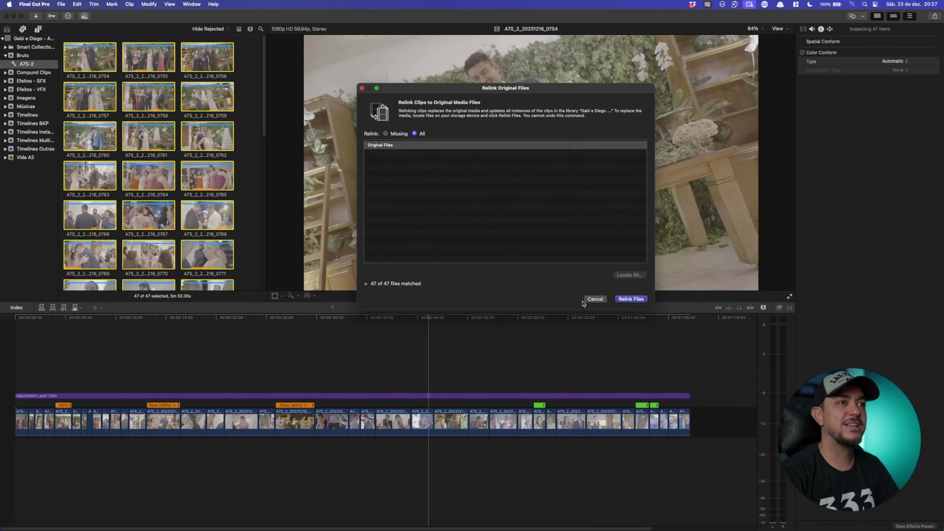
# Complete the relink and check clip 0783's media details in the Info inspector
pyautogui.click(631, 299)
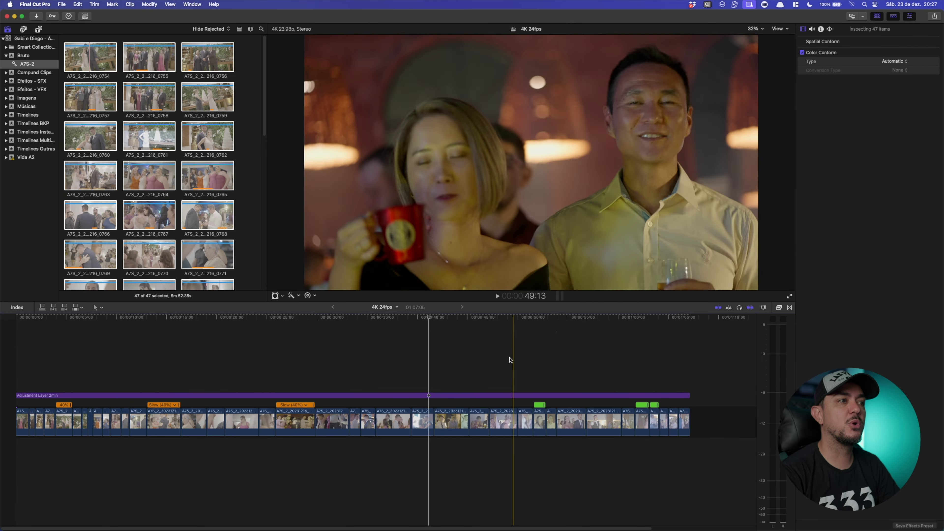
pyautogui.click(399, 368)
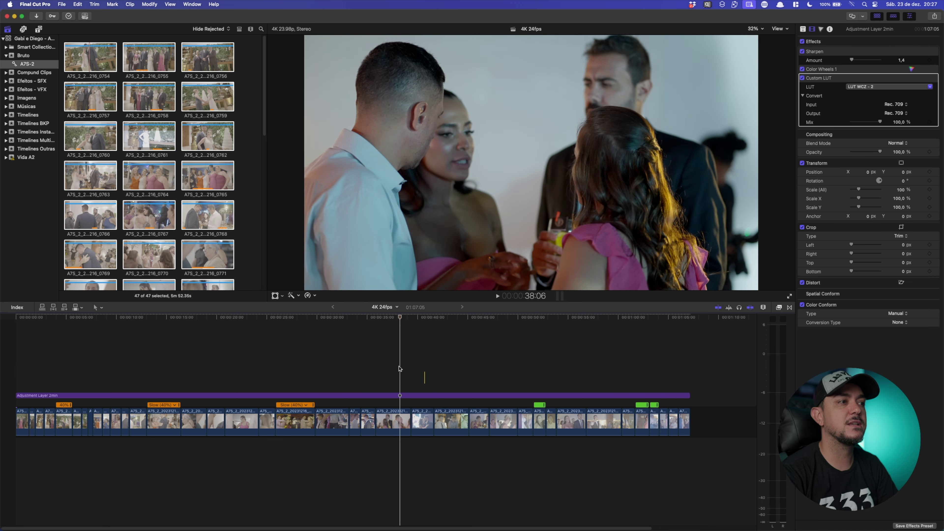
pyautogui.click(398, 420)
pyautogui.hotkey('shift', 'f')
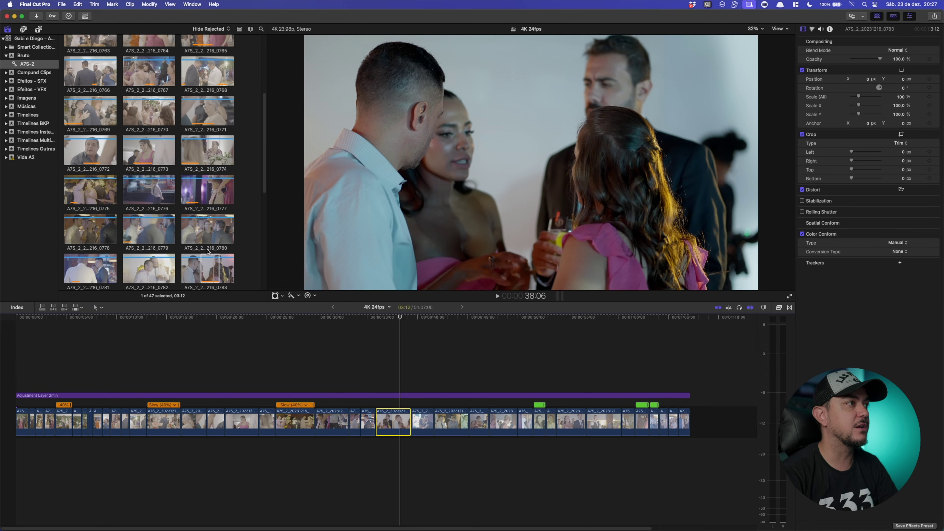
pyautogui.click(209, 260)
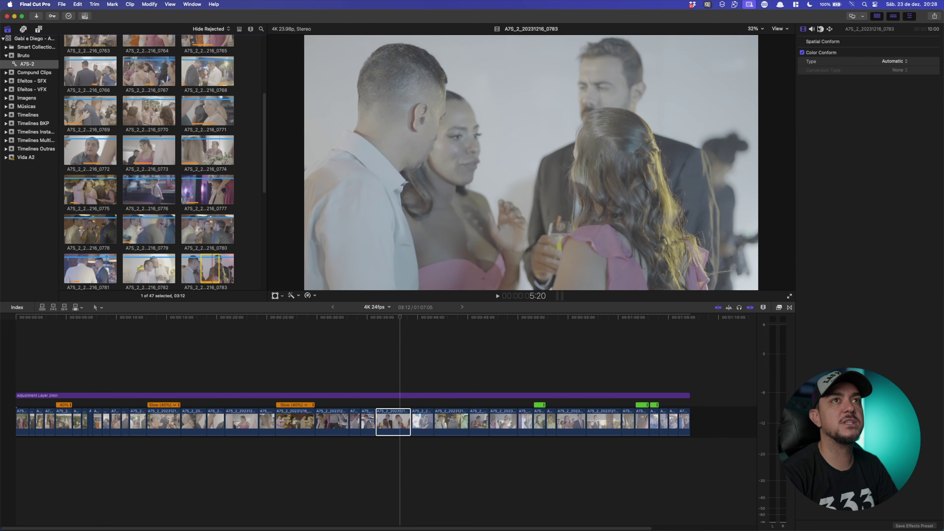
pyautogui.click(821, 28)
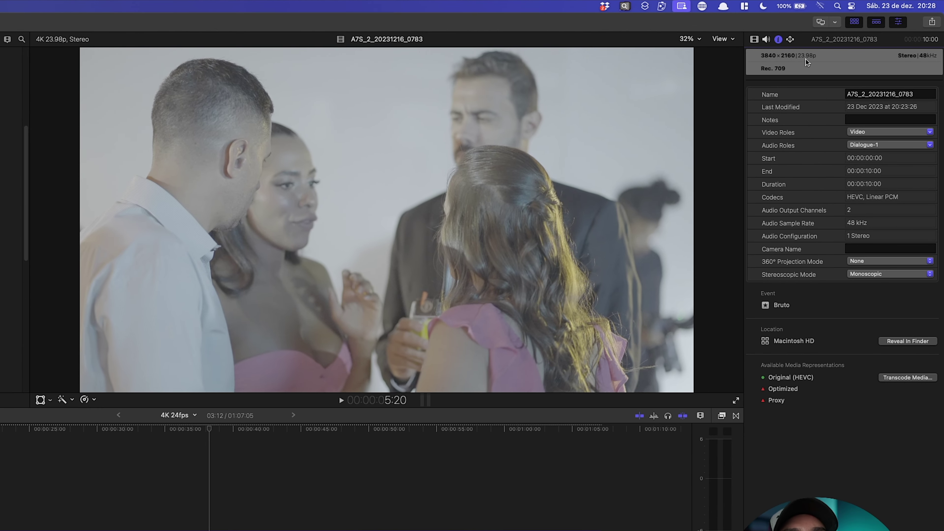
# Play the timeline and reveal source clip 0769 in the browser
pyautogui.click(168, 495)
pyautogui.press('space')
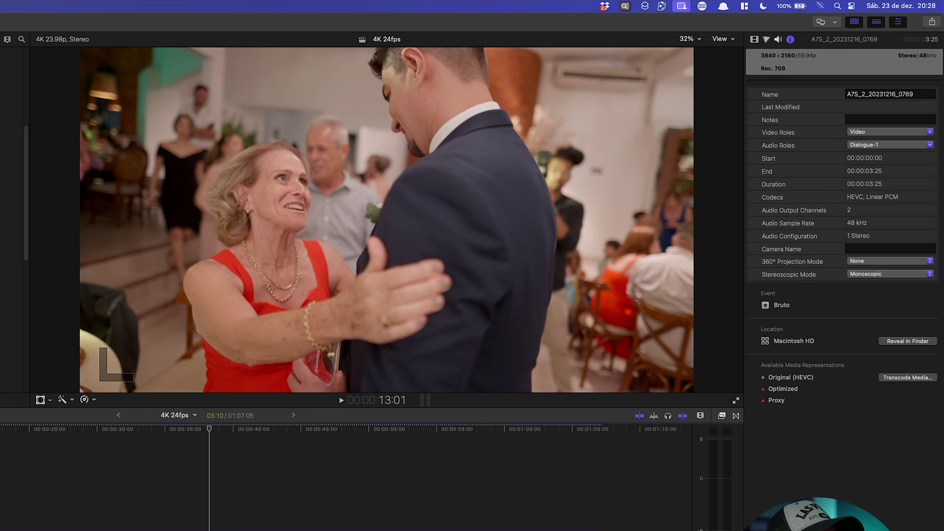
pyautogui.hotkey('shift', 'f')
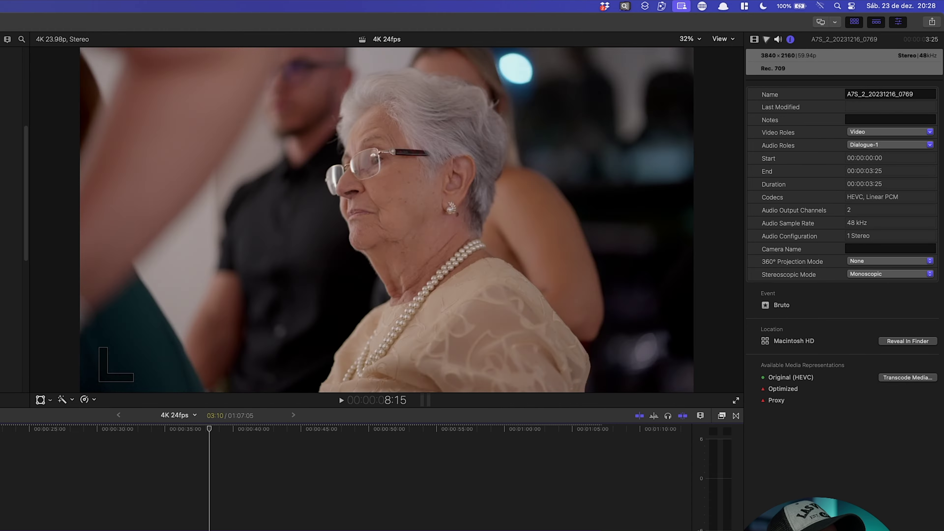
pyautogui.click(73, 493)
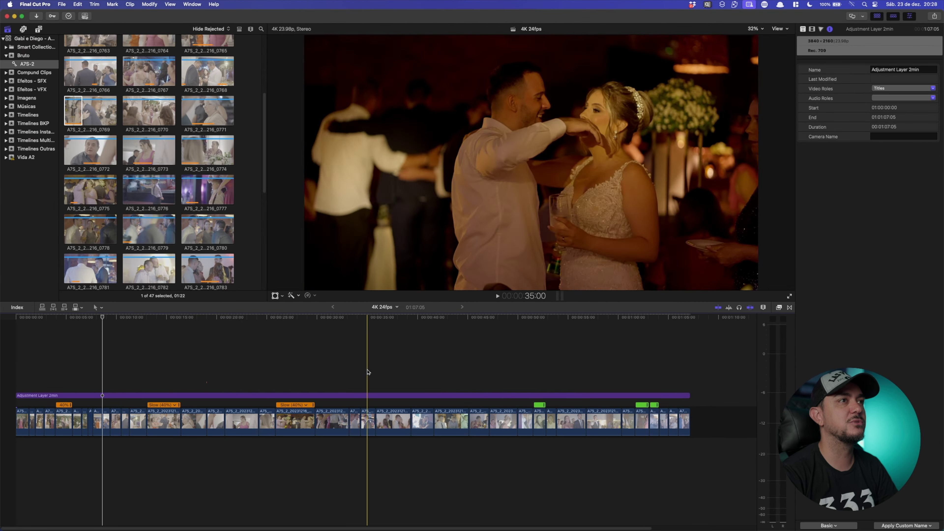
# Open clip 0766 from the browser and select all 47 browser clips
pyautogui.click(298, 373)
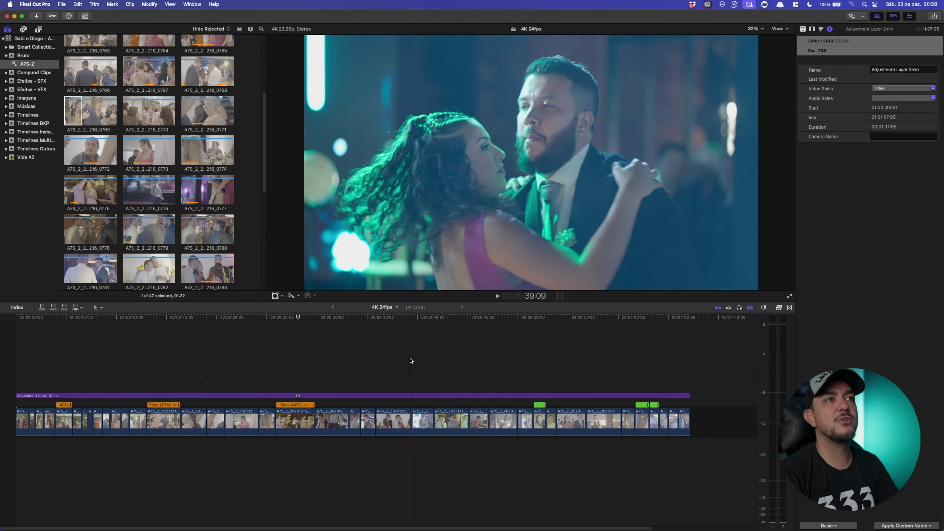
pyautogui.click(361, 373)
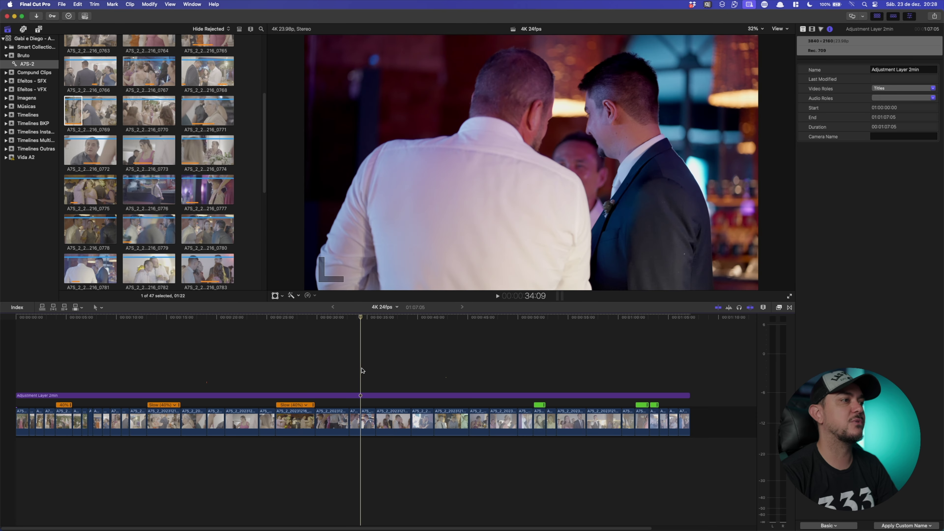
pyautogui.click(85, 74)
pyautogui.press('super+a')
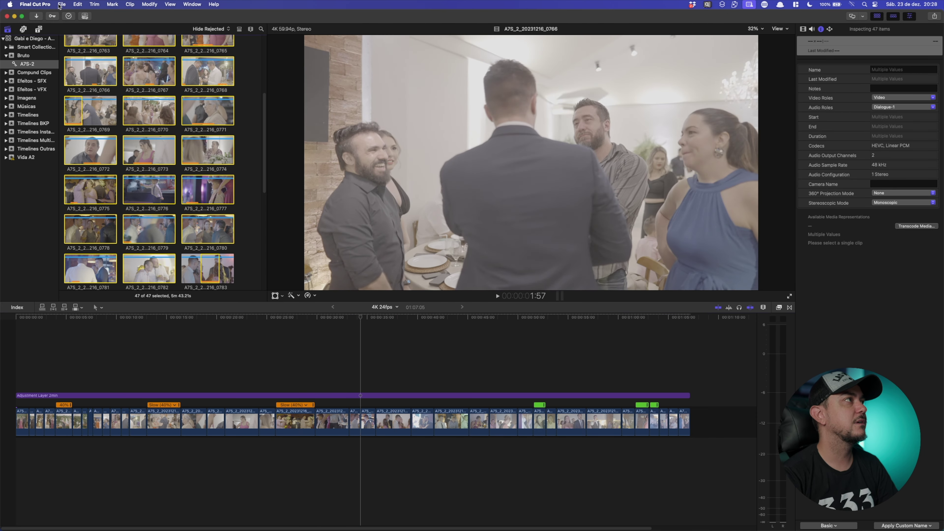
# In Relink Original Media, locate all rows in the A7S-2 folder and relink the 47 matched clips
pyautogui.click(60, 5)
pyautogui.moveTo(113, 73)
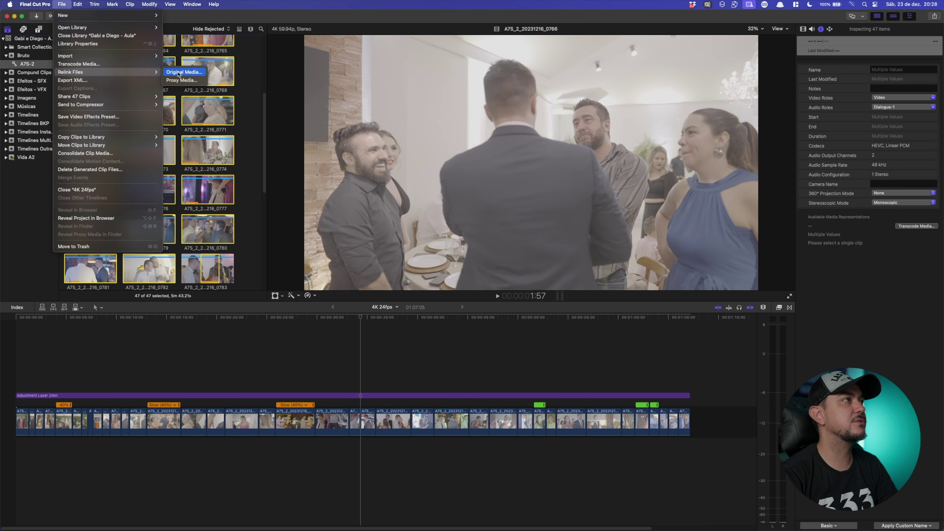
pyautogui.click(179, 73)
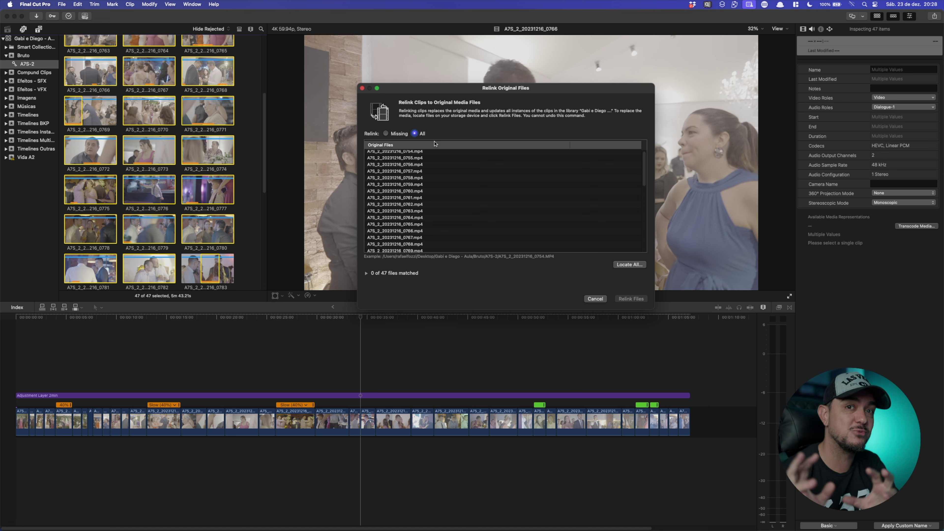
pyautogui.click(435, 158)
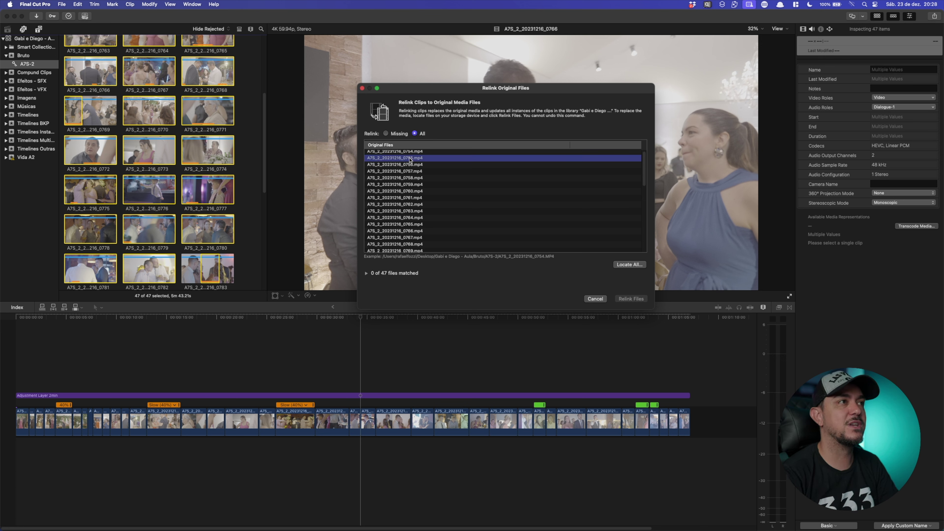
pyautogui.press('super+a')
pyautogui.click(609, 264)
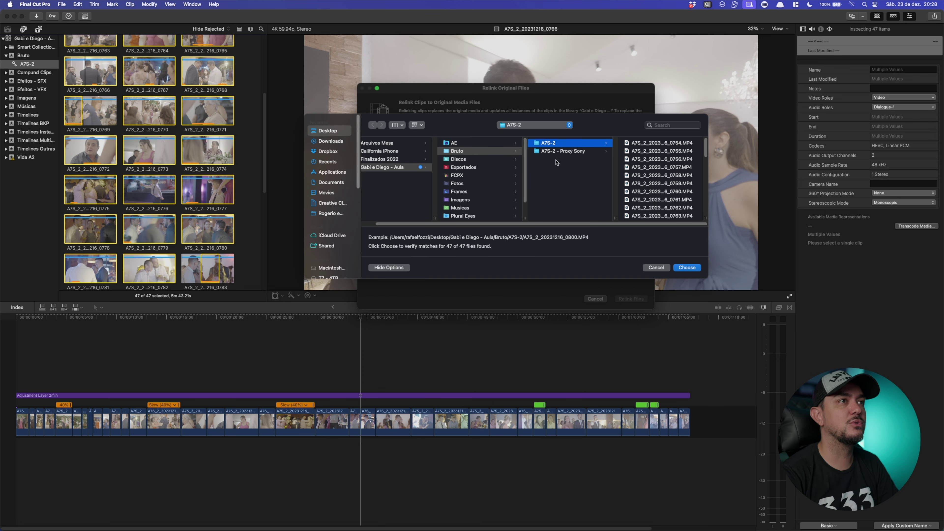
pyautogui.click(563, 151)
pyautogui.click(688, 268)
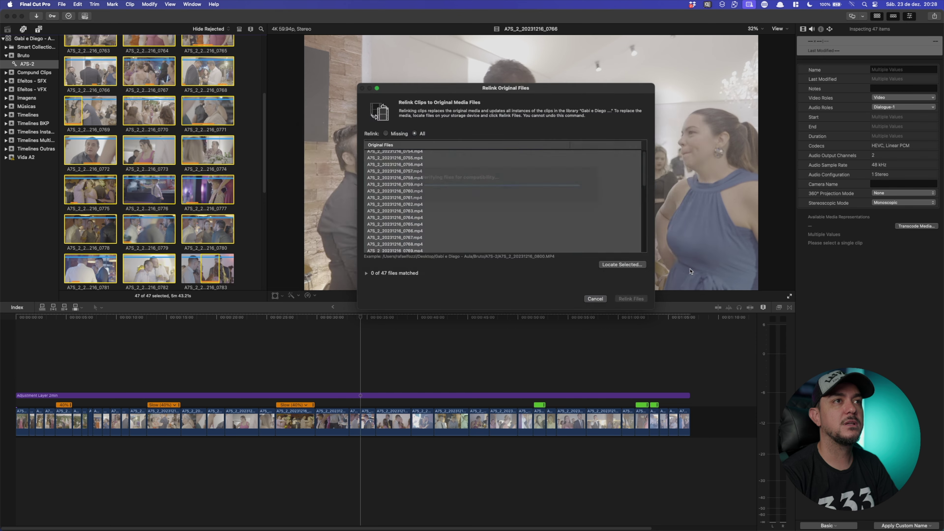
pyautogui.click(634, 300)
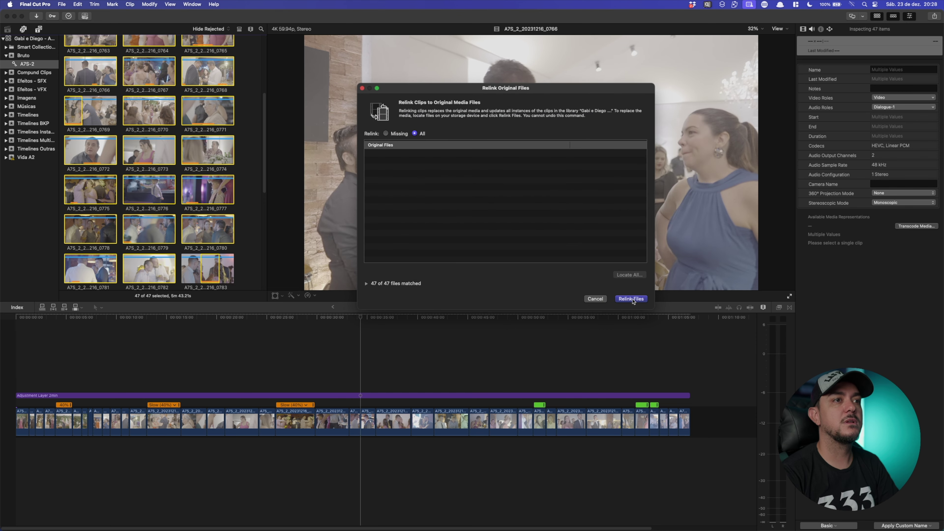
pyautogui.click(474, 369)
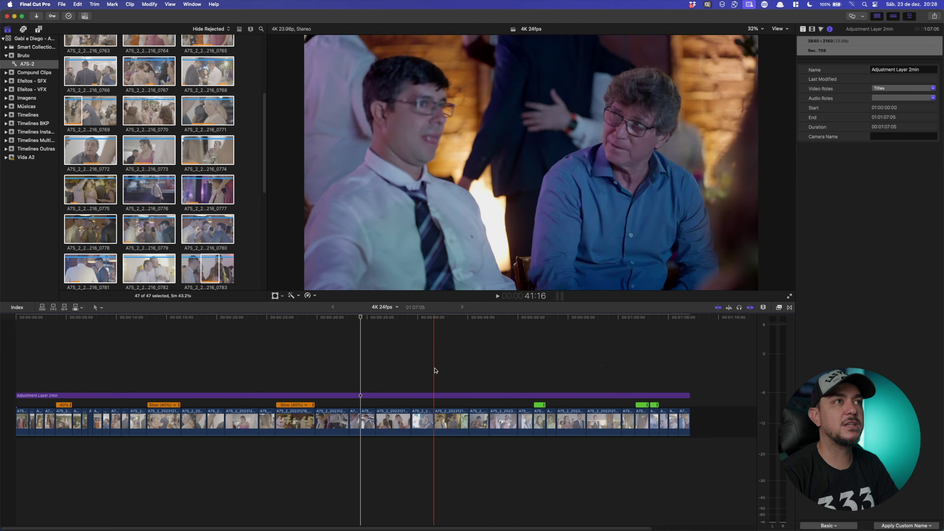
# Inspect the media info of clips 0777, 0774, 0782, 0770 and 0766
pyautogui.click(334, 373)
pyautogui.click(337, 410)
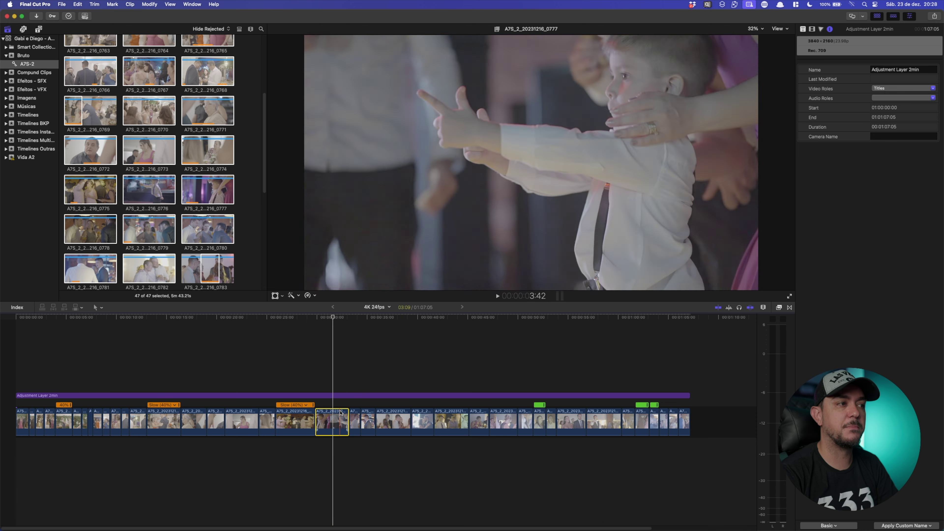
pyautogui.click(208, 149)
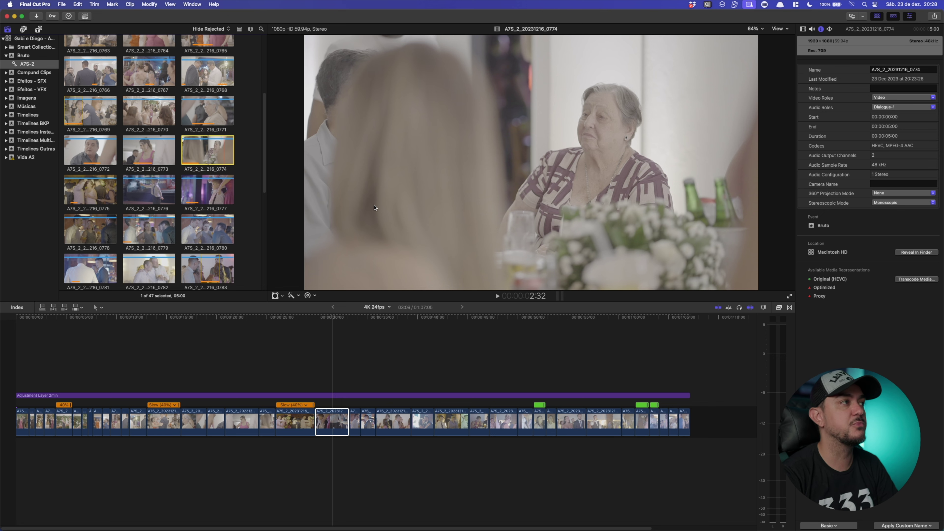
pyautogui.click(161, 256)
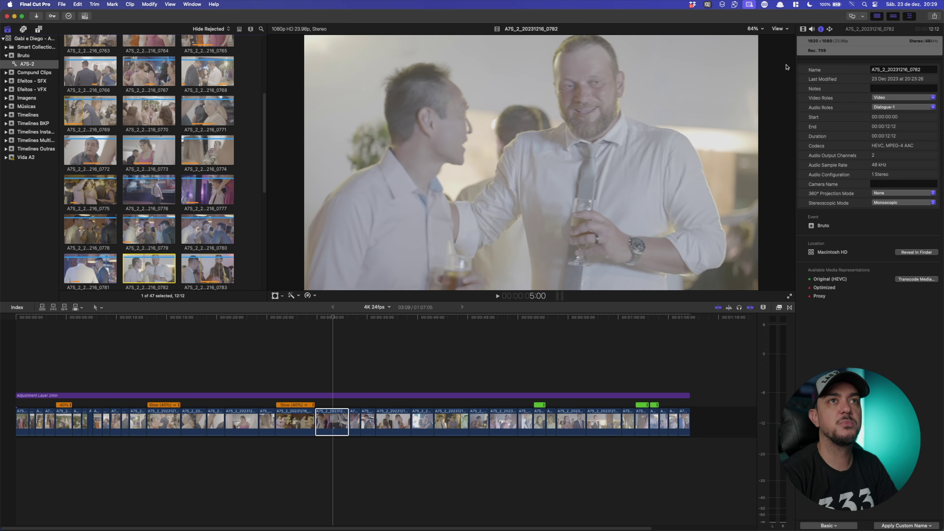
pyautogui.click(168, 123)
pyautogui.click(329, 379)
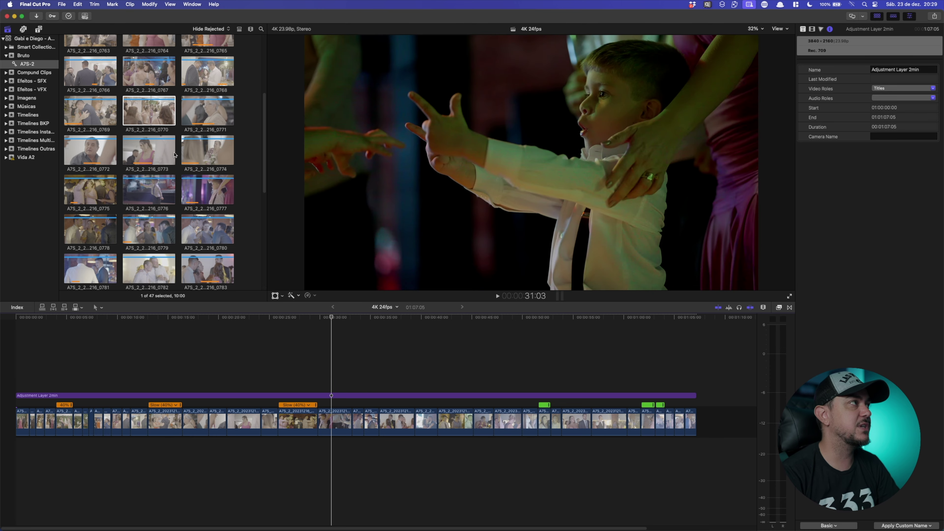
pyautogui.click(89, 60)
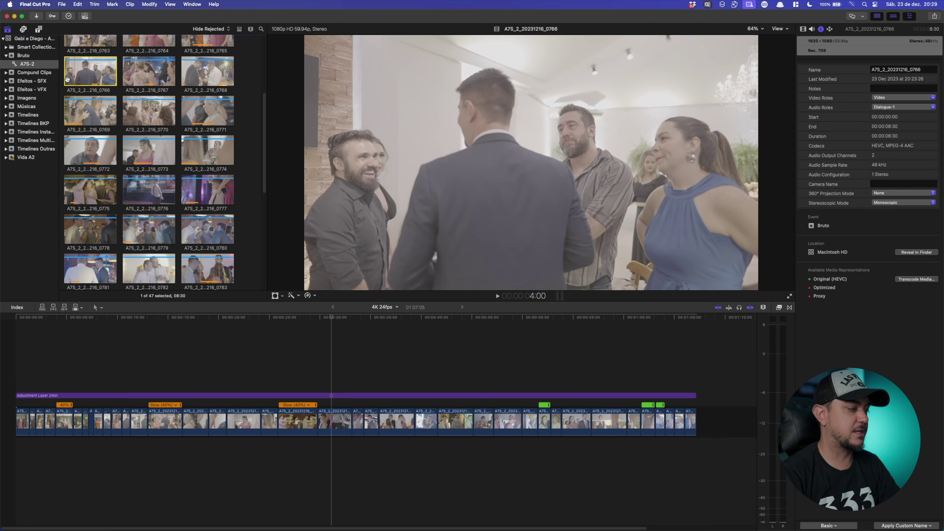
# Select all 47 browser clips and open Relink Original Media with every row selected
pyautogui.press('super+a')
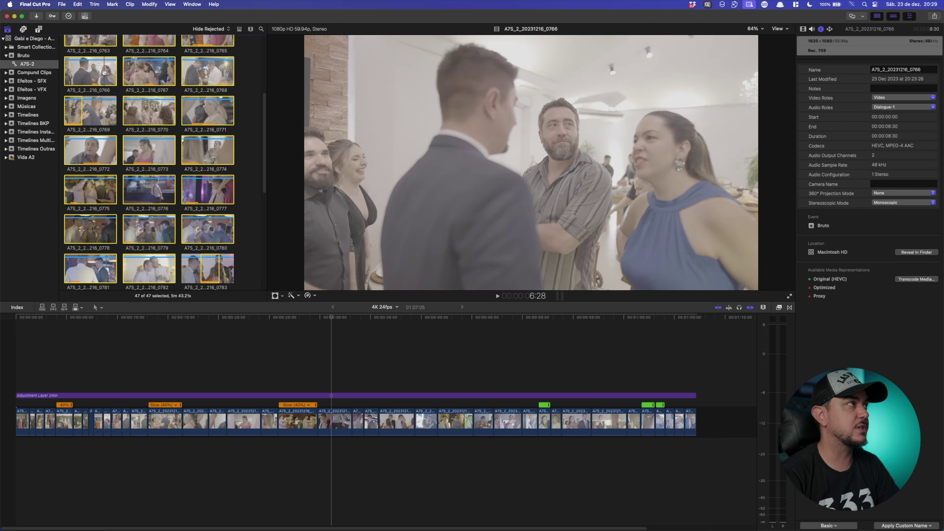
pyautogui.click(62, 4)
pyautogui.moveTo(75, 72)
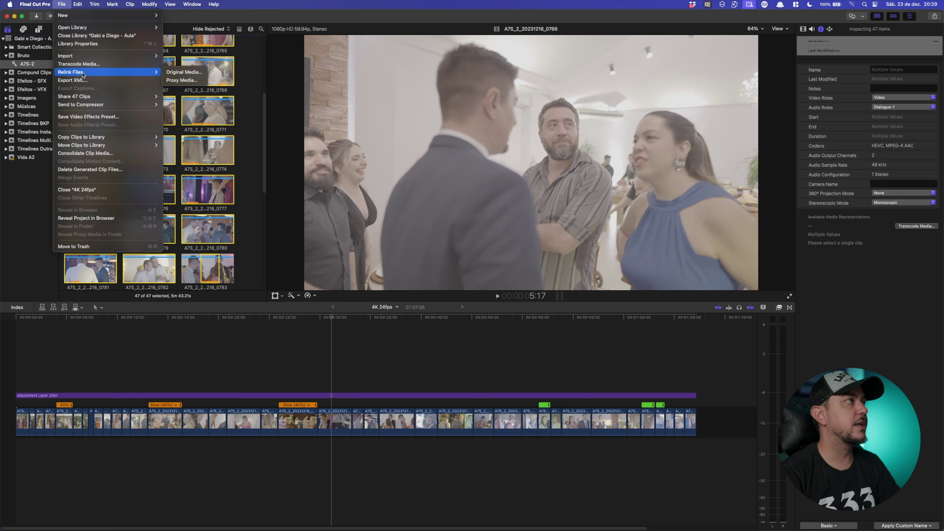
pyautogui.click(180, 73)
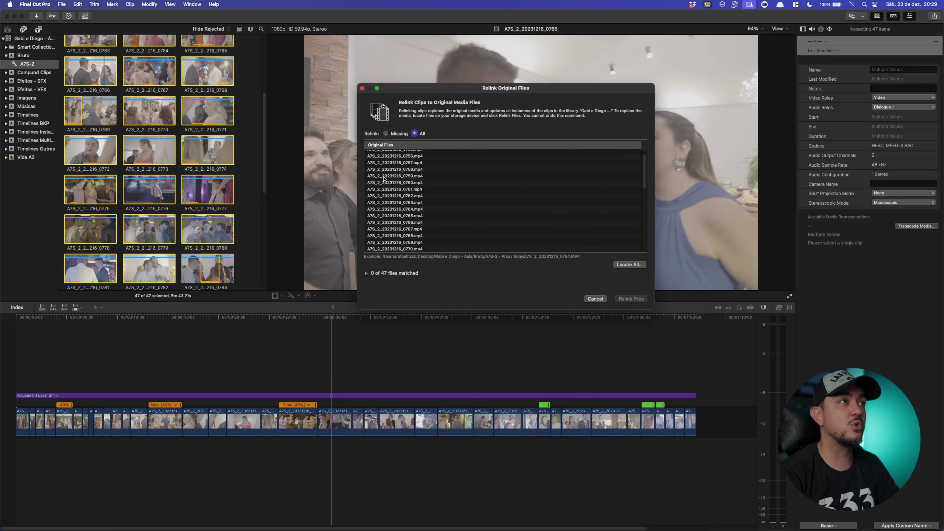
pyautogui.click(384, 176)
pyautogui.press('super+a')
# Locate the originals in the A7S-2 folder and relink all 47 matched clips
pyautogui.click(629, 265)
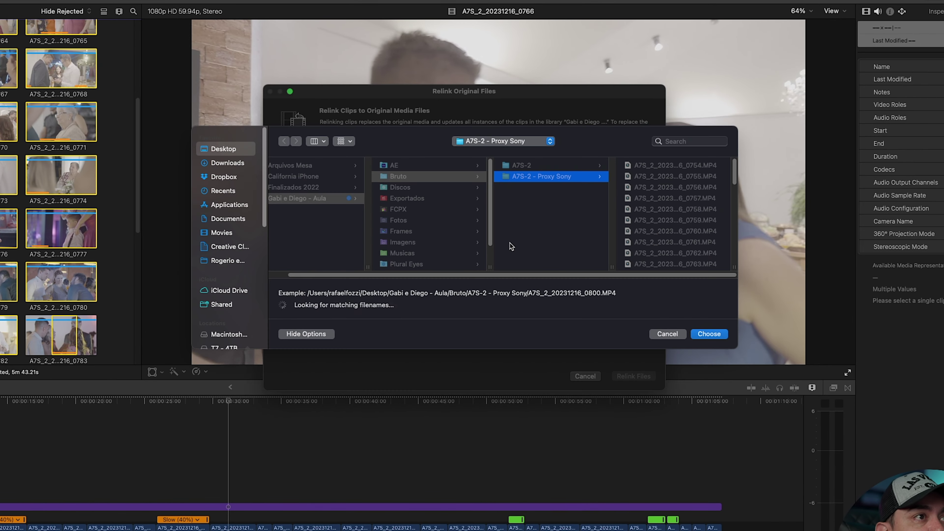
pyautogui.press('Up')
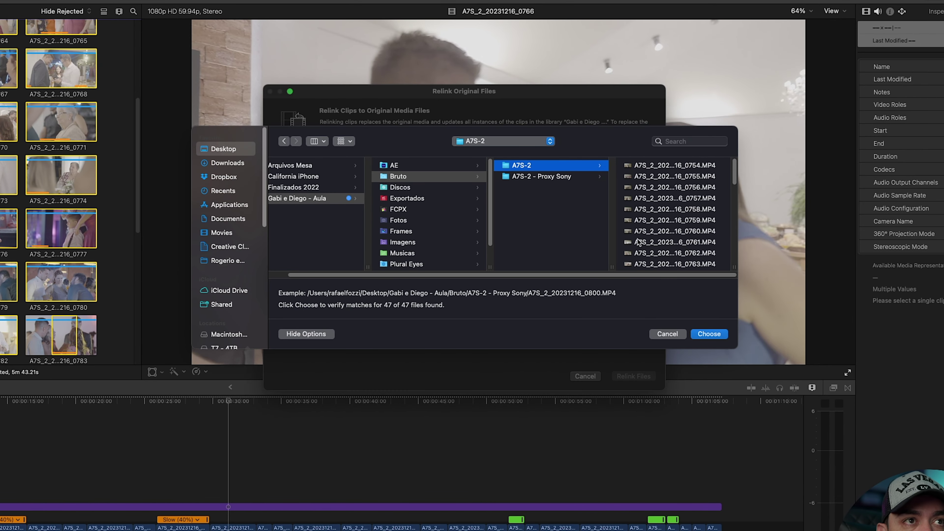
pyautogui.click(709, 334)
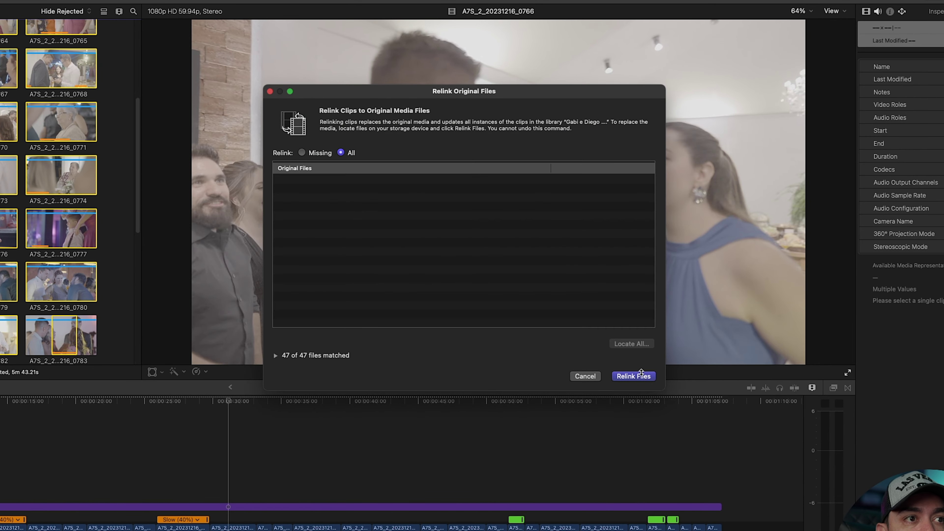
pyautogui.click(642, 373)
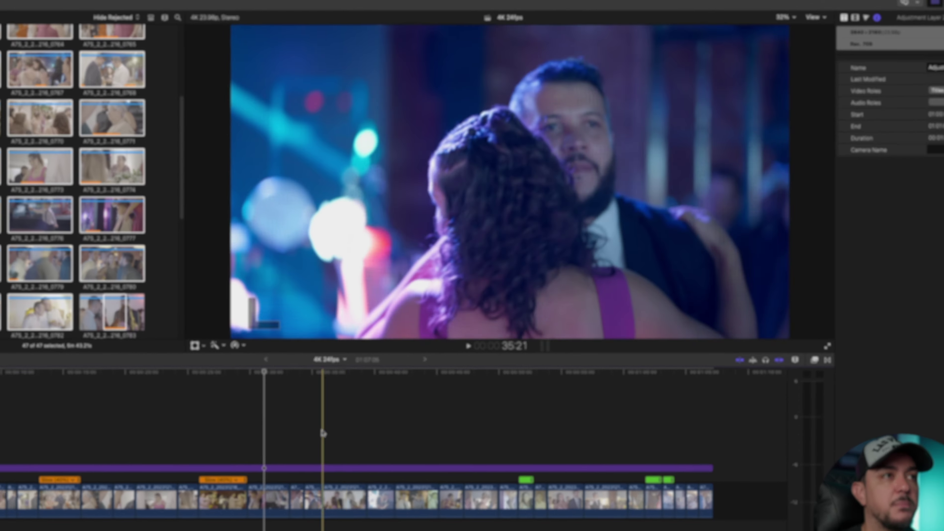
pyautogui.click(506, 366)
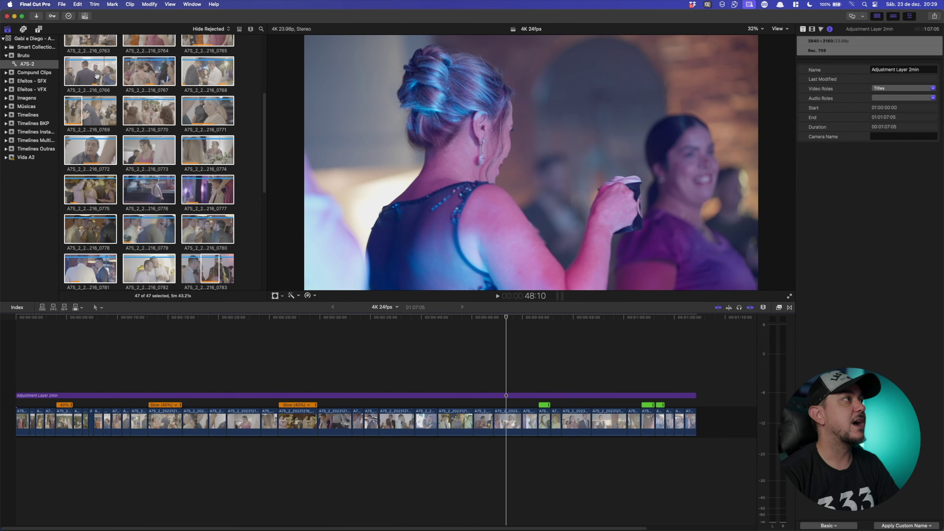
pyautogui.press('super+1')
# In Relink Proxy Media, select all rows, locate them in 'A7S-2 - Proxy Sony', and relink
pyautogui.click(68, 7)
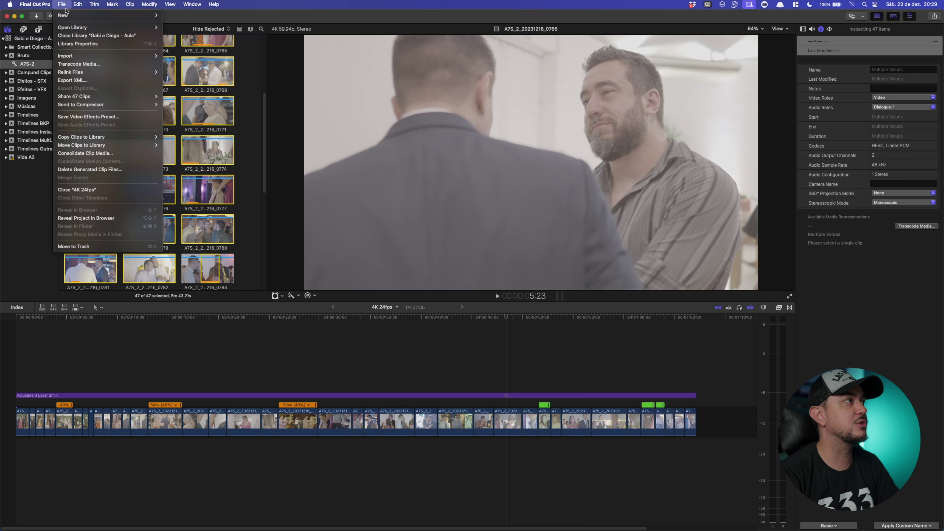
pyautogui.moveTo(87, 74)
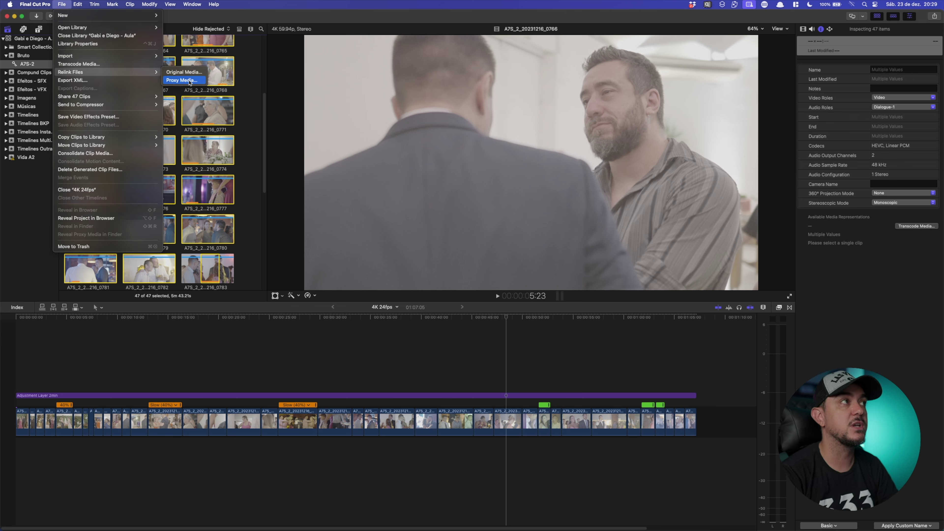
pyautogui.click(189, 81)
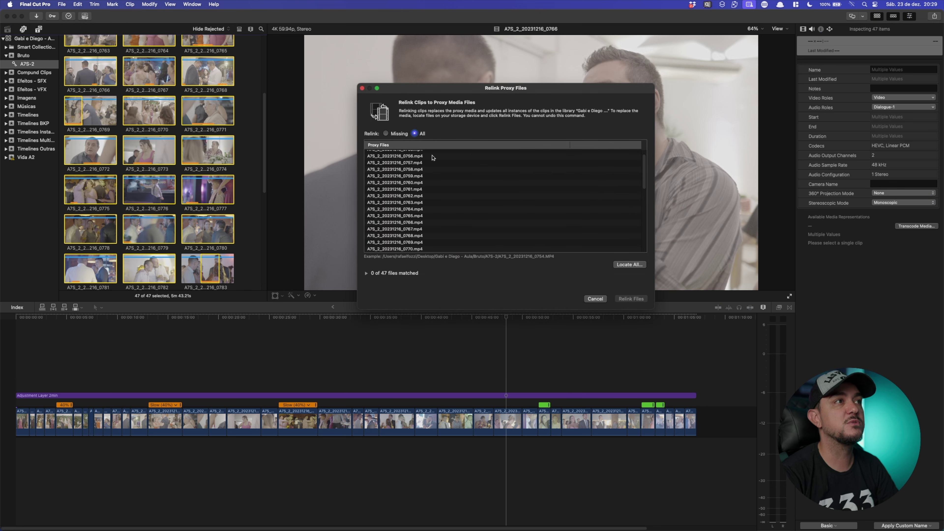
pyautogui.click(409, 169)
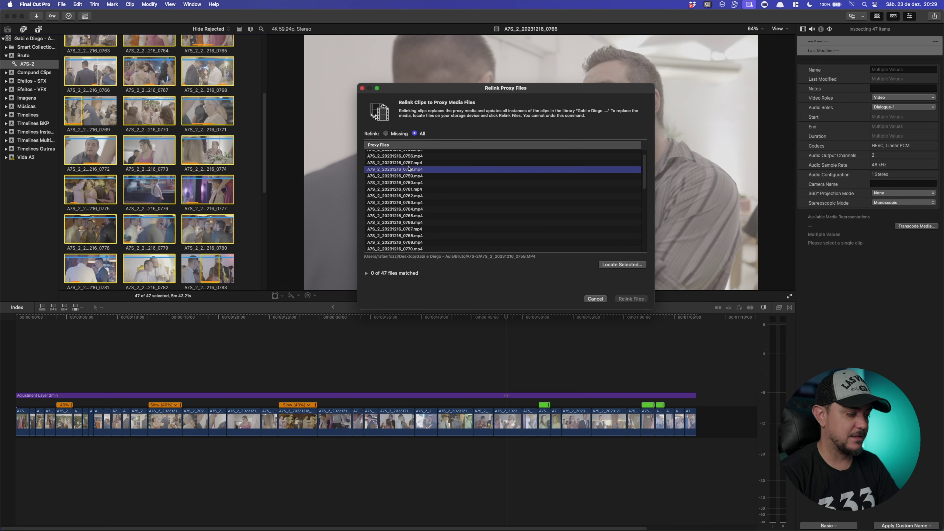
pyautogui.press('super+a')
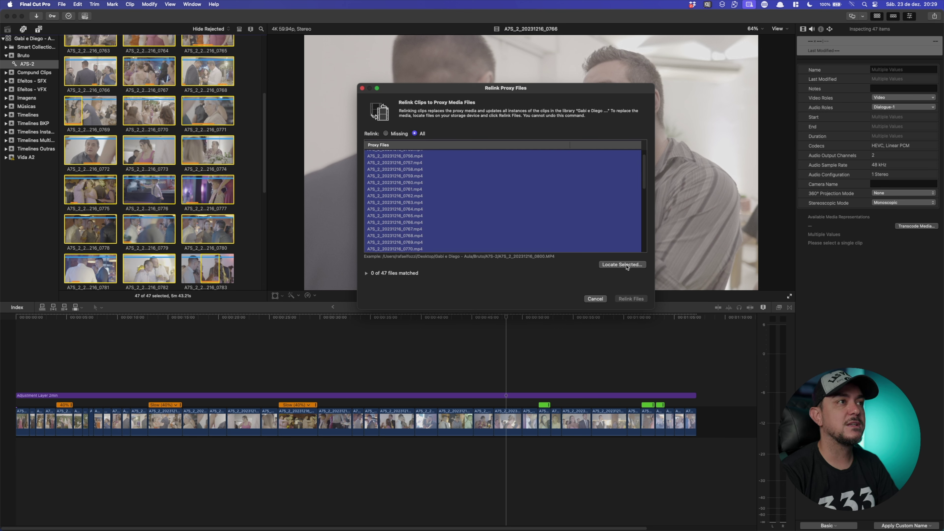
pyautogui.click(627, 266)
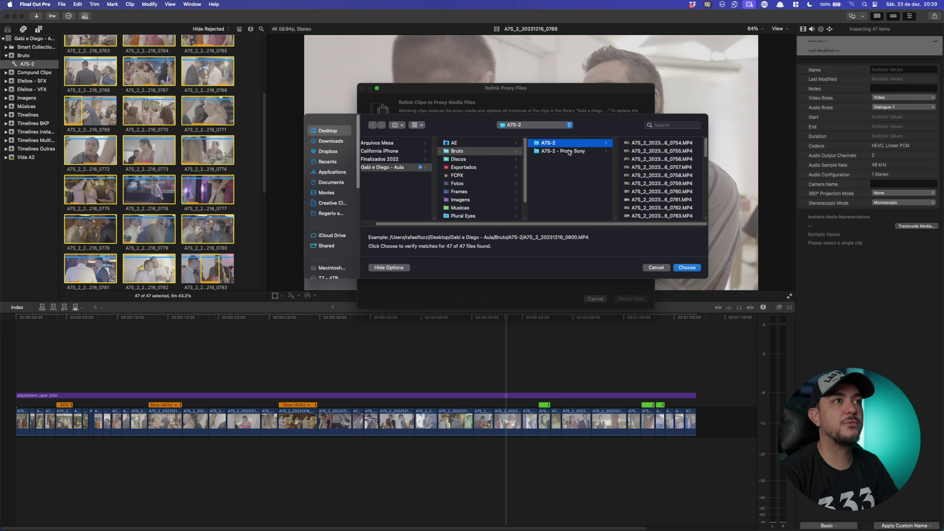
pyautogui.click(687, 268)
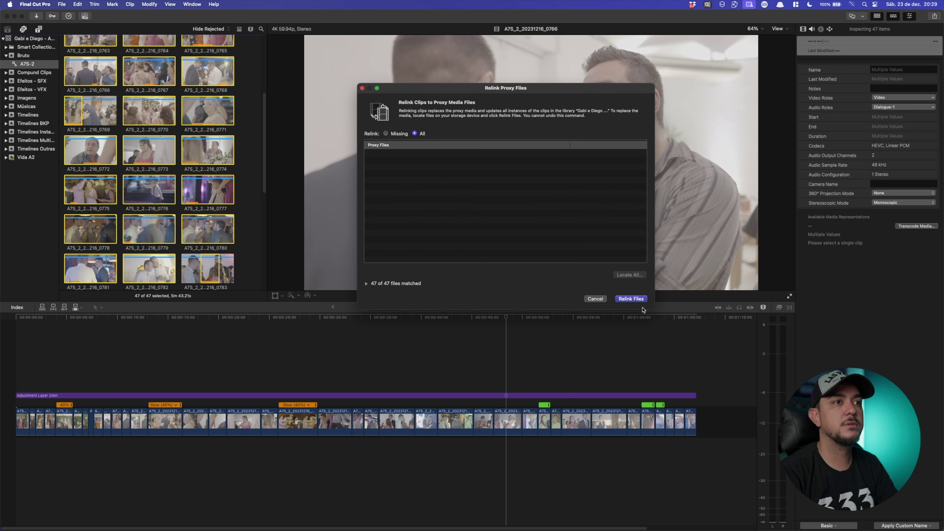
pyautogui.click(631, 299)
pyautogui.click(387, 368)
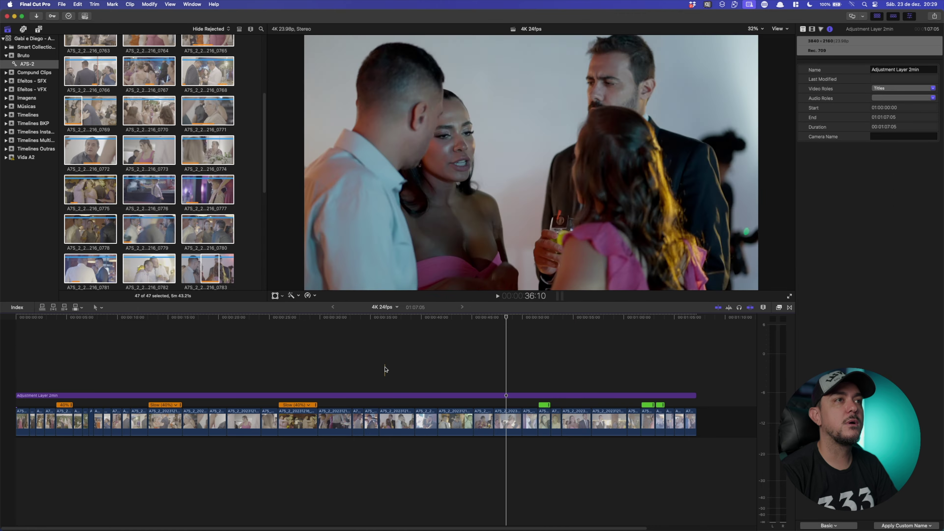
pyautogui.click(379, 360)
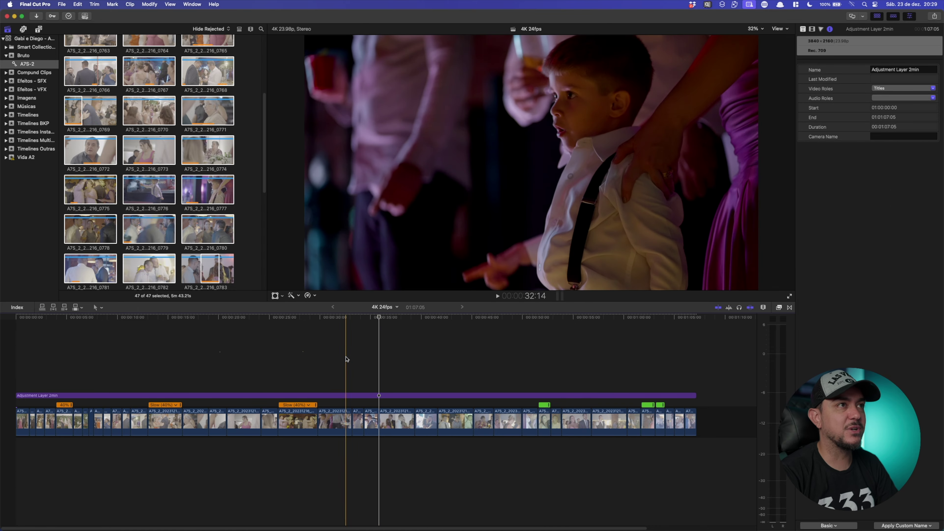
pyautogui.click(780, 29)
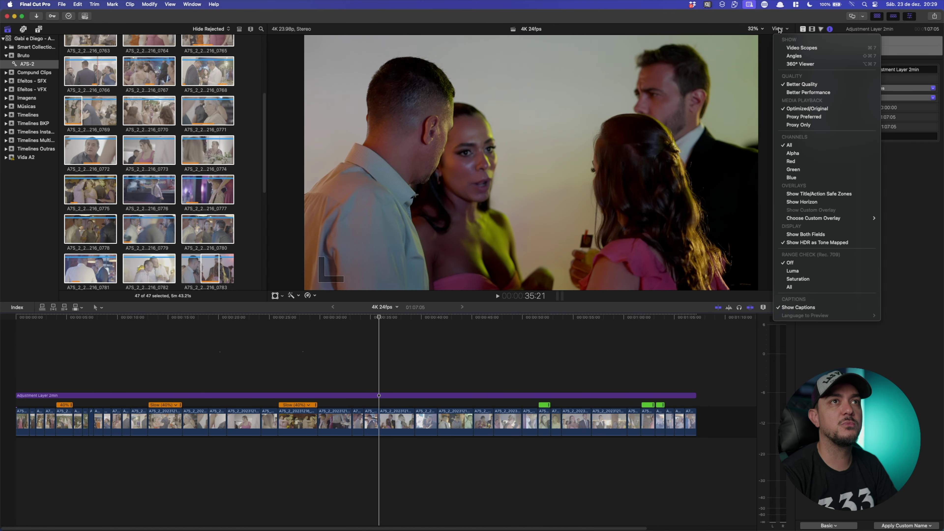
pyautogui.click(796, 126)
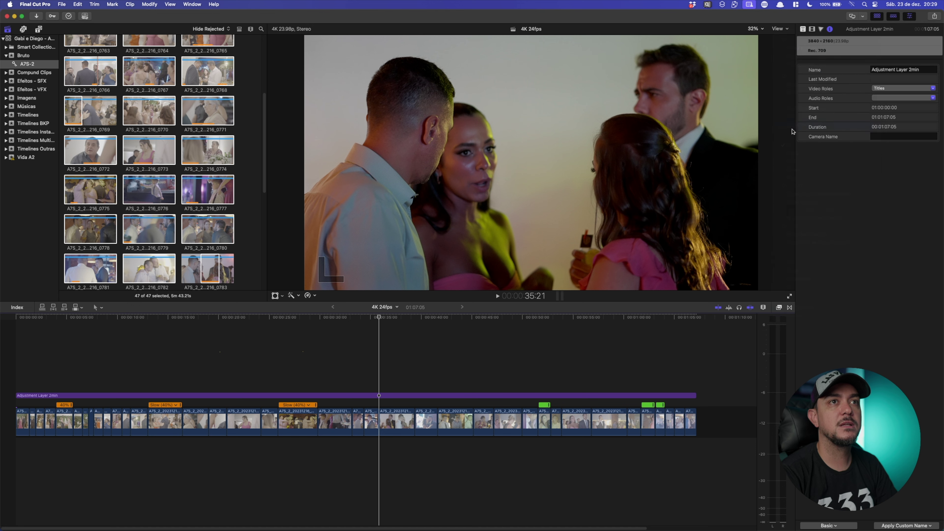